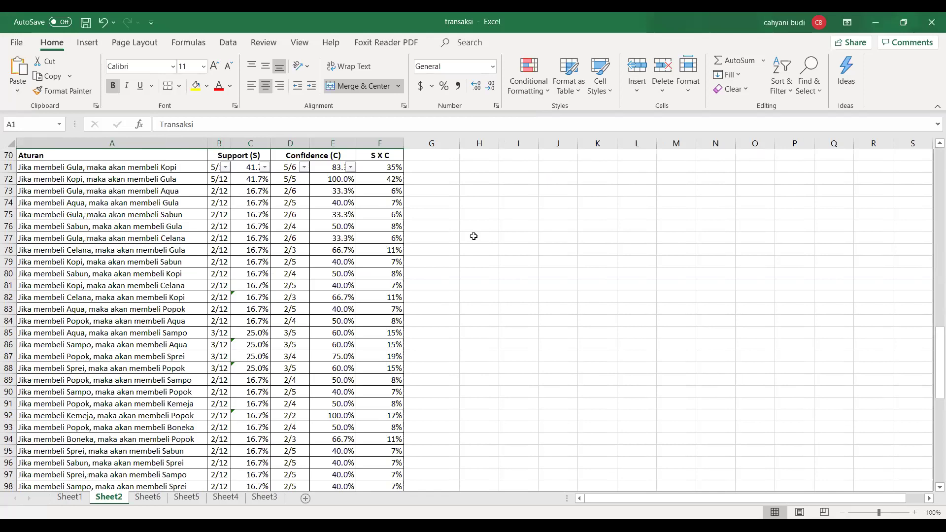
Step: Widen column A slightly in the Aturan Asosiasi table on Sheet2
drag(204, 145, 211, 145)
scroll(317, 334, up, 7)
scroll(331, 307, down, 4)
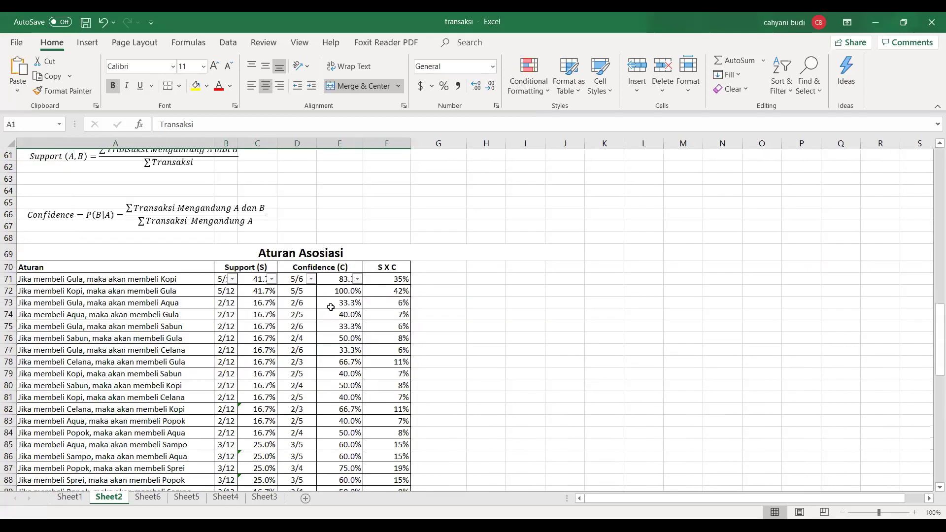
Step: Compare the Calon 2-Itemset combinations and counts with the rules and S X C column of the Aturan Asosiasi table
scroll(331, 307, up, 16)
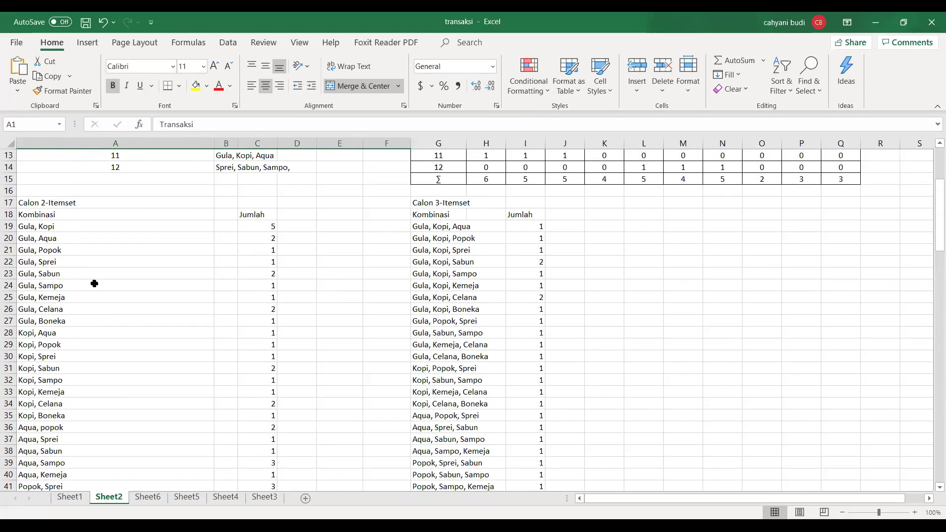
scroll(471, 223, down, 16)
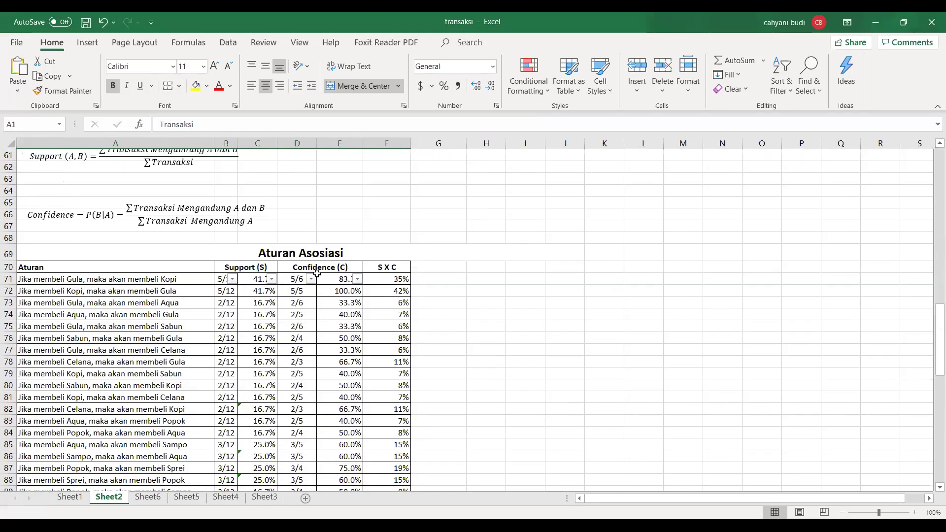
click(257, 253)
click(394, 327)
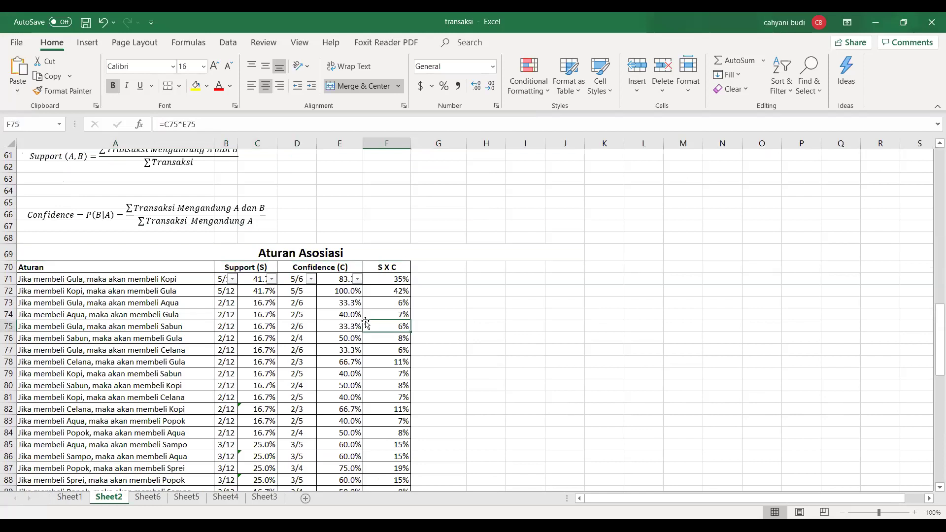
scroll(219, 328, down, 2)
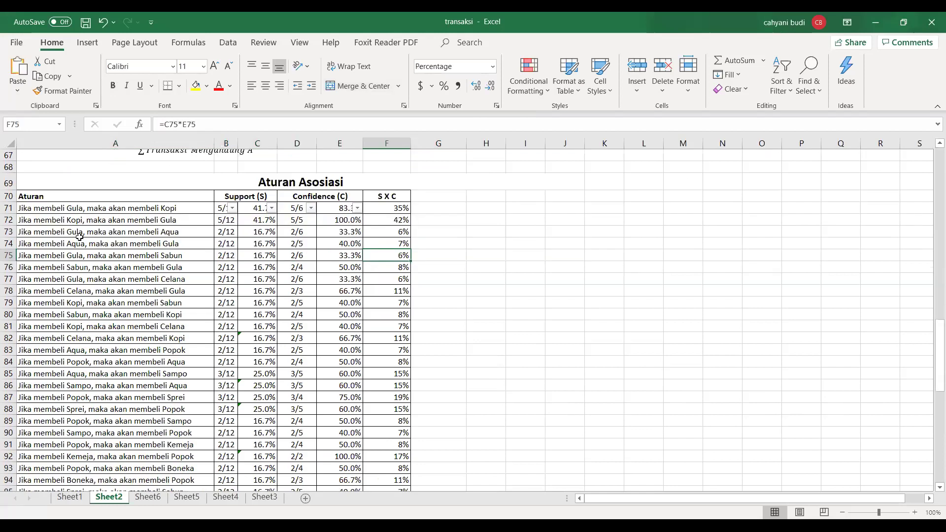
scroll(163, 212, up, 14)
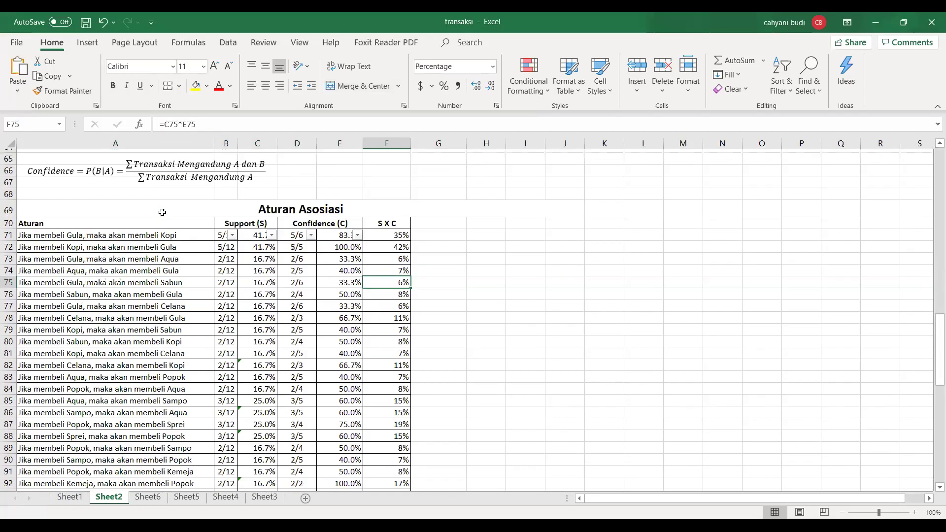
scroll(336, 206, up, 6)
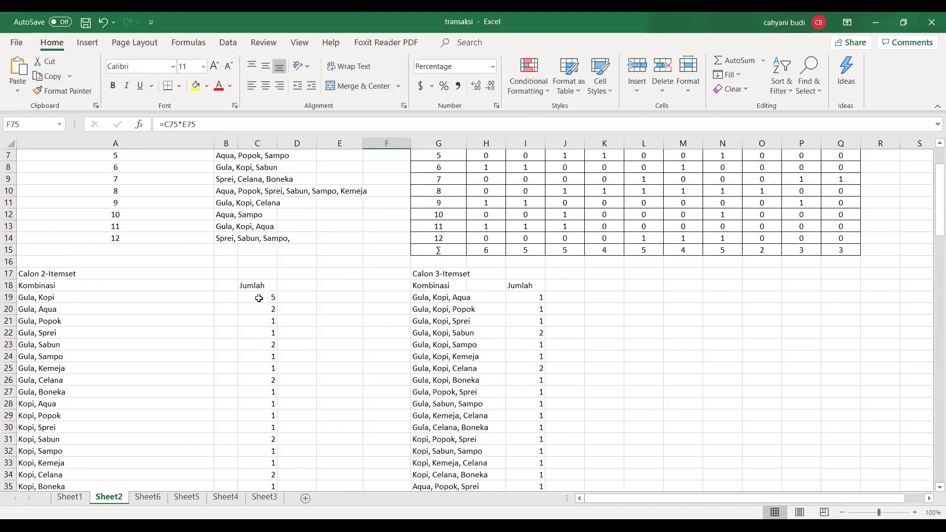
Step: Widen column B of the Aturan Asosiasi table and select the support fraction of the first Gula–Kopi rule
scroll(258, 298, down, 20)
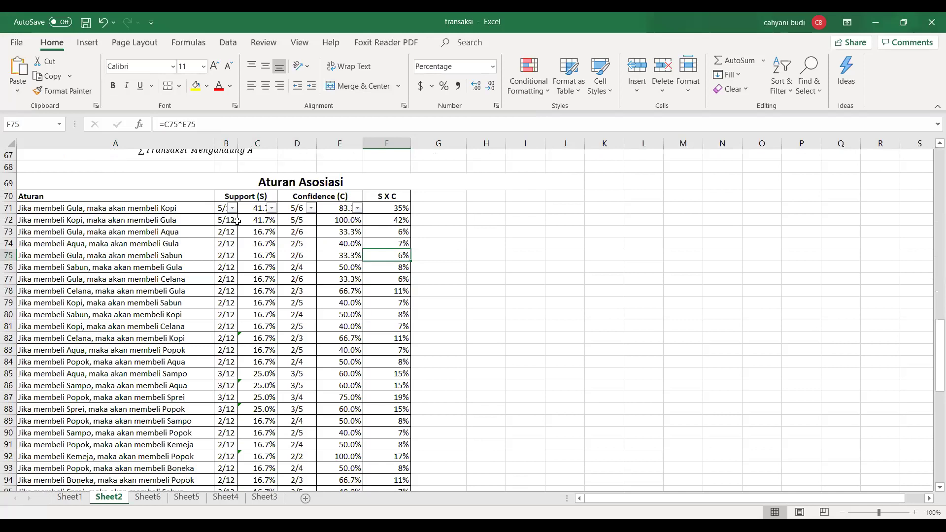
drag(238, 140, 249, 141)
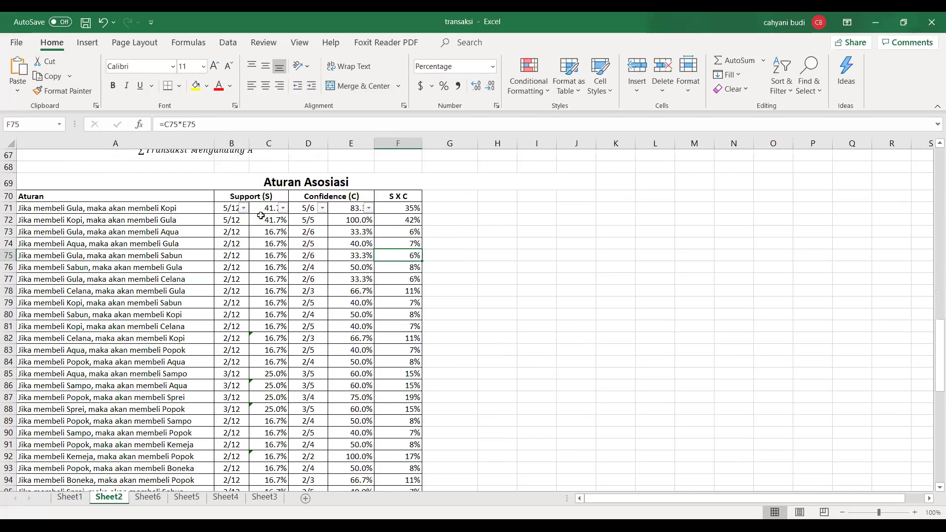
click(223, 209)
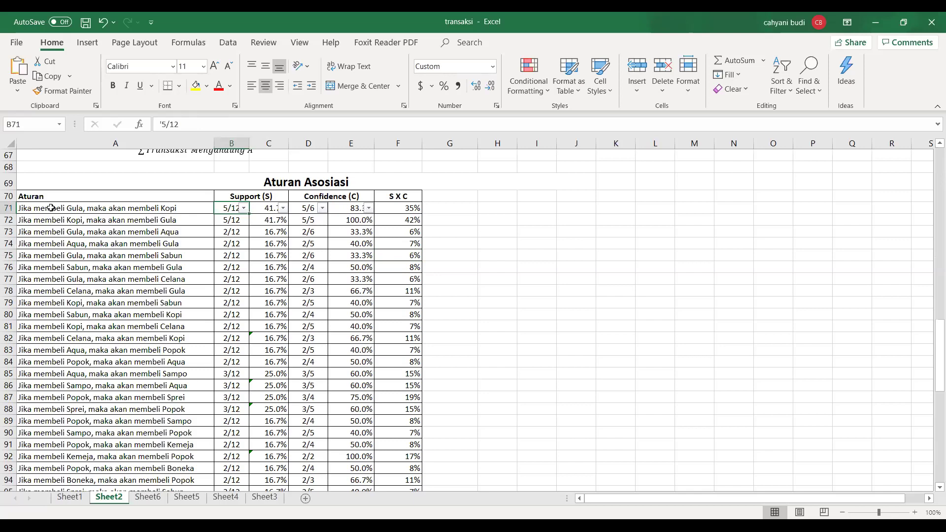
Step: Trace the first rule's support fraction to the Gula, Kopi count in Calon 2-Itemset and the transactions in Format Tabular Data Transaksi
scroll(187, 211, up, 18)
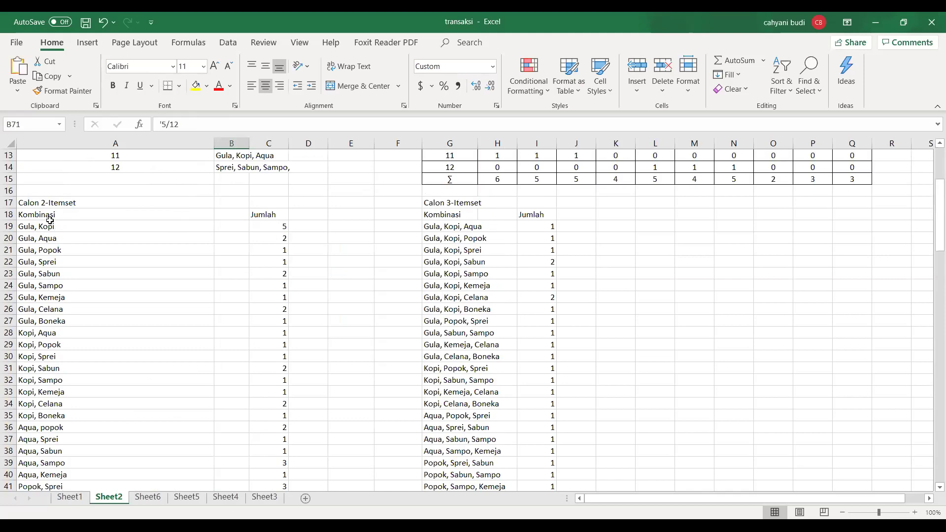
click(282, 228)
scroll(370, 285, down, 2)
scroll(399, 267, up, 6)
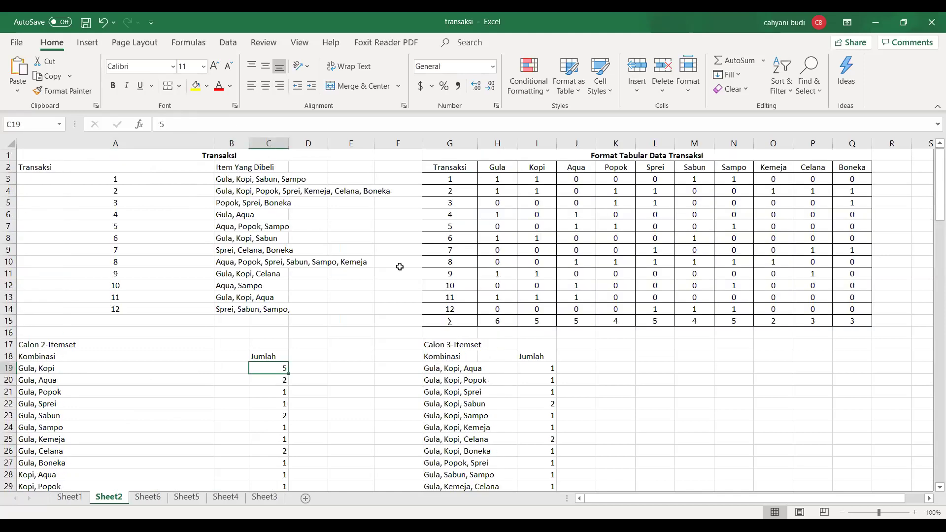
drag(451, 175, 834, 307)
scroll(656, 355, down, 18)
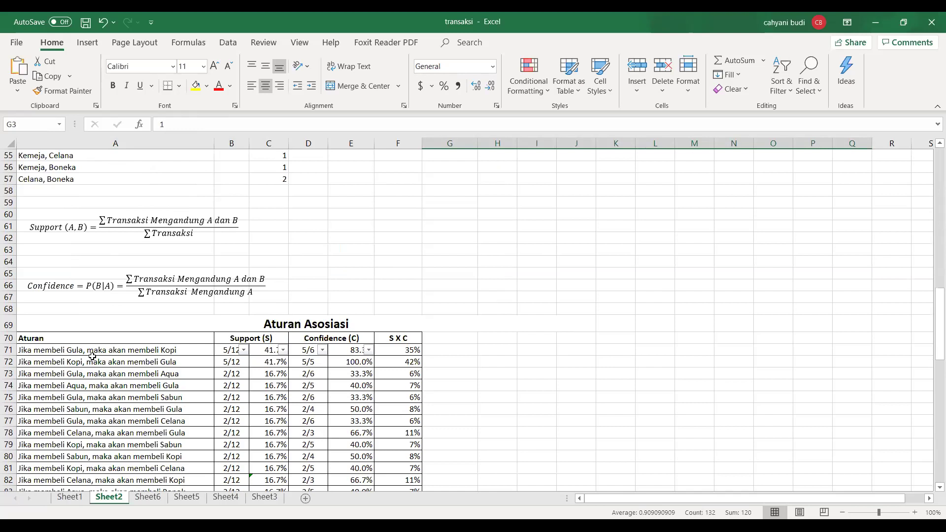
Step: Check the Support and Confidence formulas' numerator against the Jumlah value of the Gula, Kopi combination in Calon 2-Itemset
scroll(227, 363, up, 4)
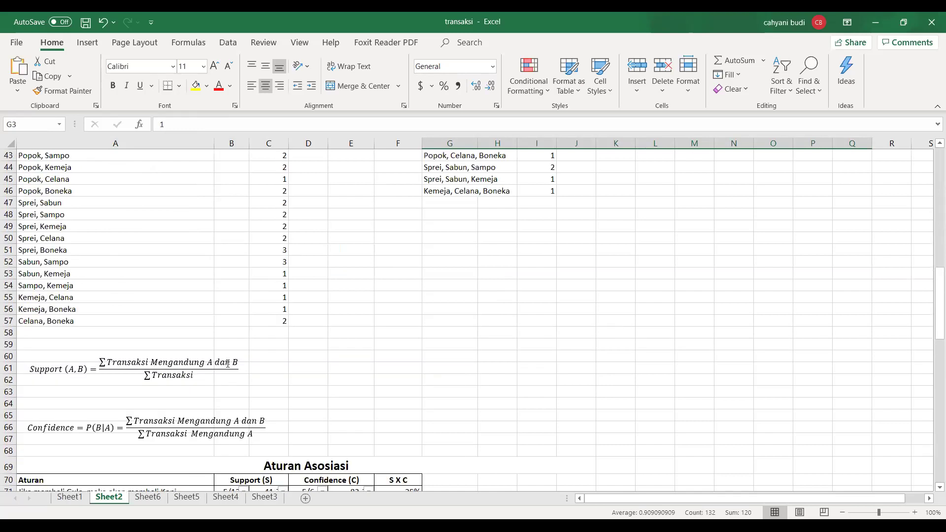
scroll(227, 363, up, 14)
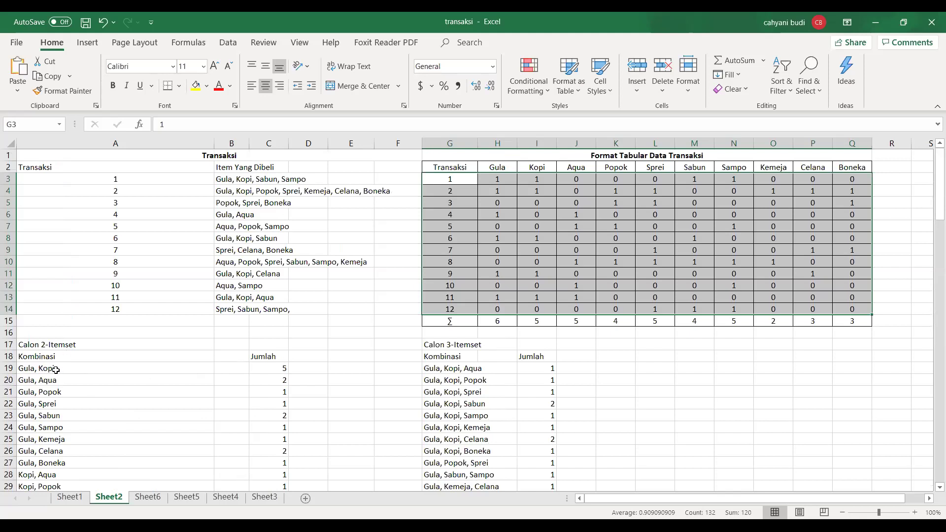
click(136, 378)
click(186, 369)
click(269, 368)
scroll(270, 369, down, 8)
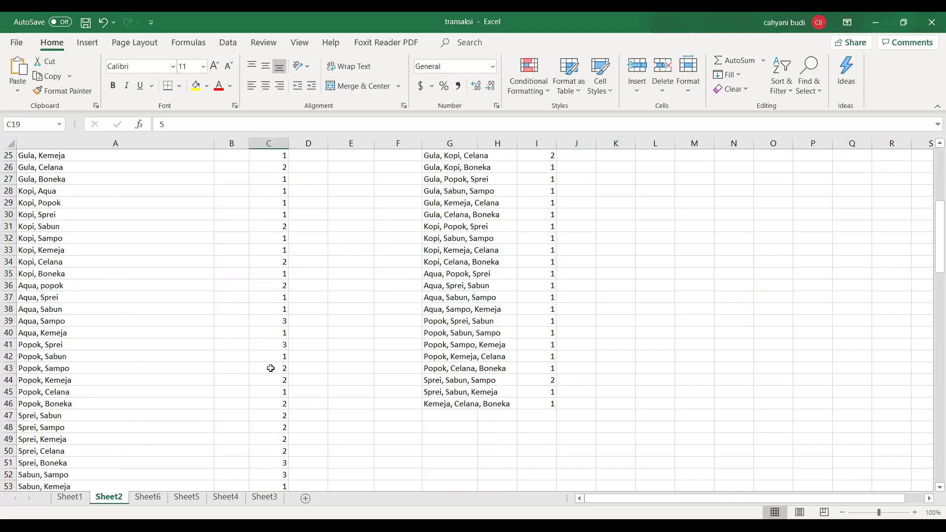
scroll(270, 369, down, 8)
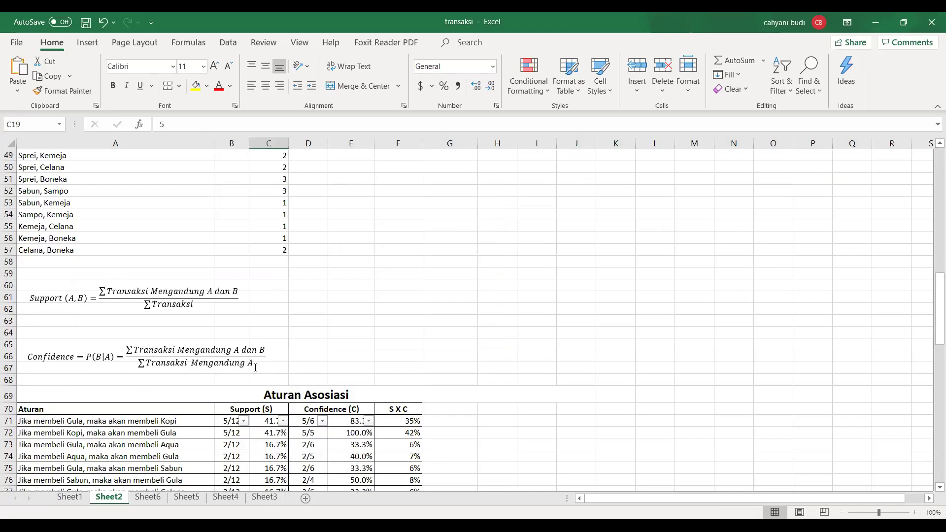
Step: Check the Gula-to-Kopi rule's confidence against Gula's total in the tabular transaction data, and inspect the rule's S X C formula
click(73, 419)
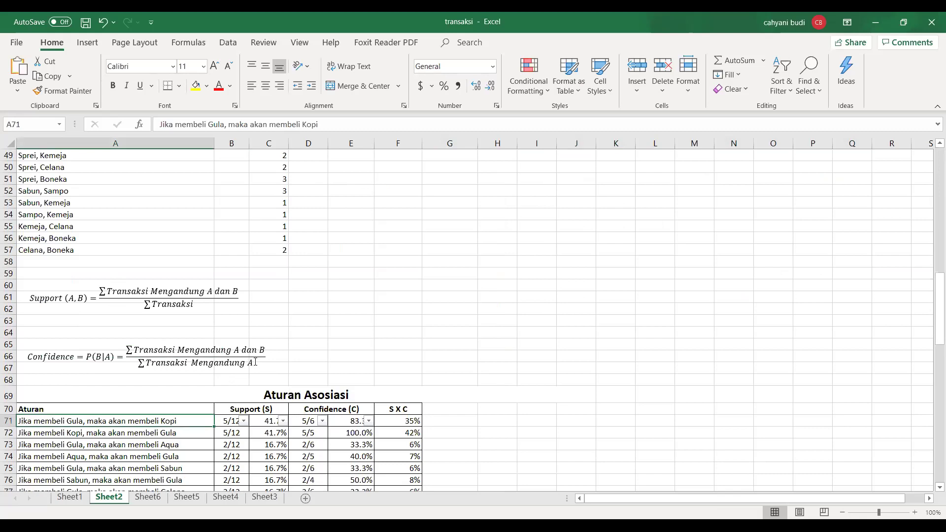
scroll(494, 275, up, 16)
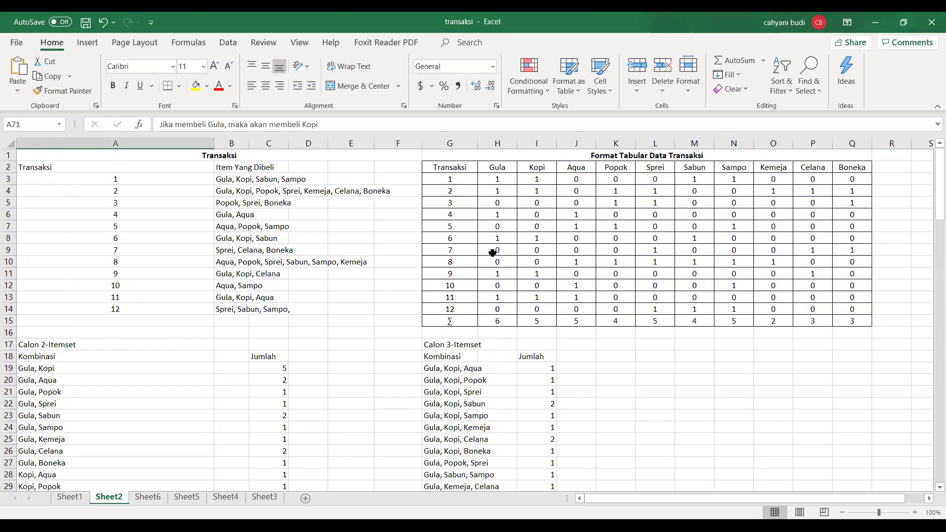
click(495, 321)
scroll(401, 330, down, 7)
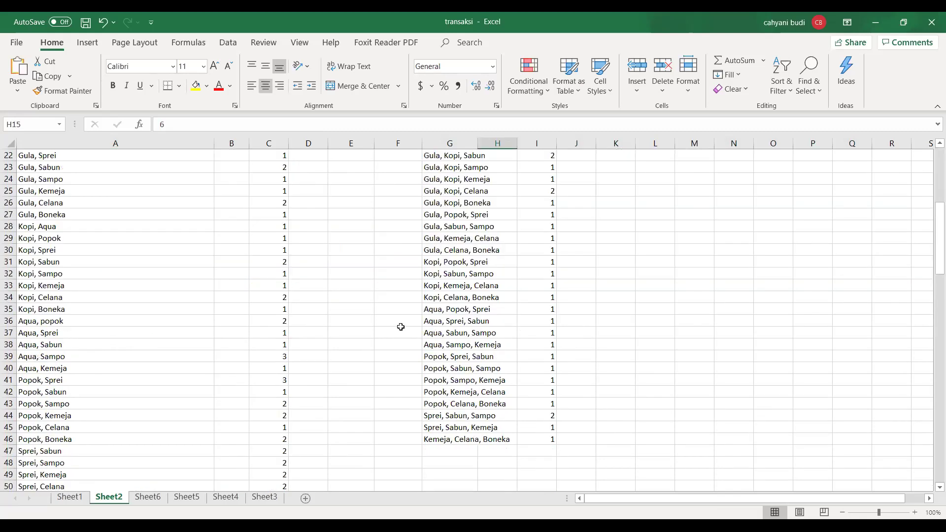
scroll(401, 327, down, 11)
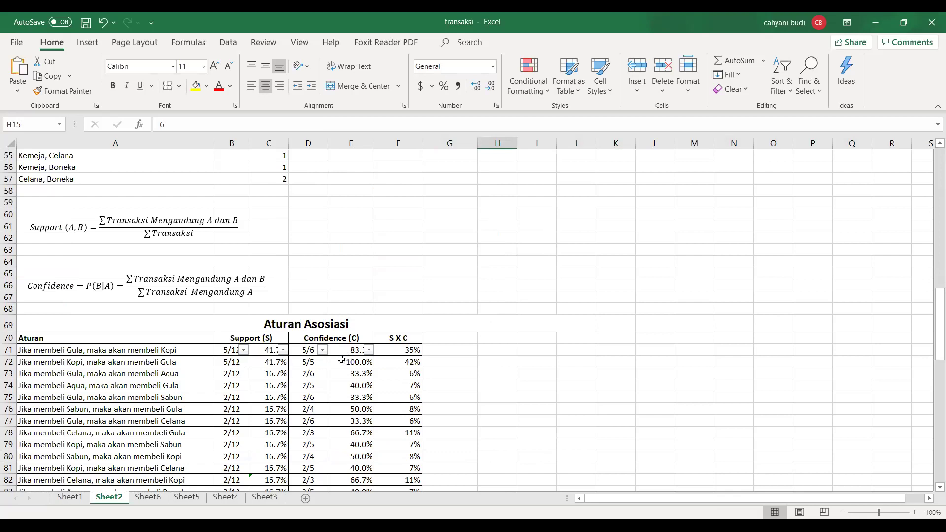
click(413, 352)
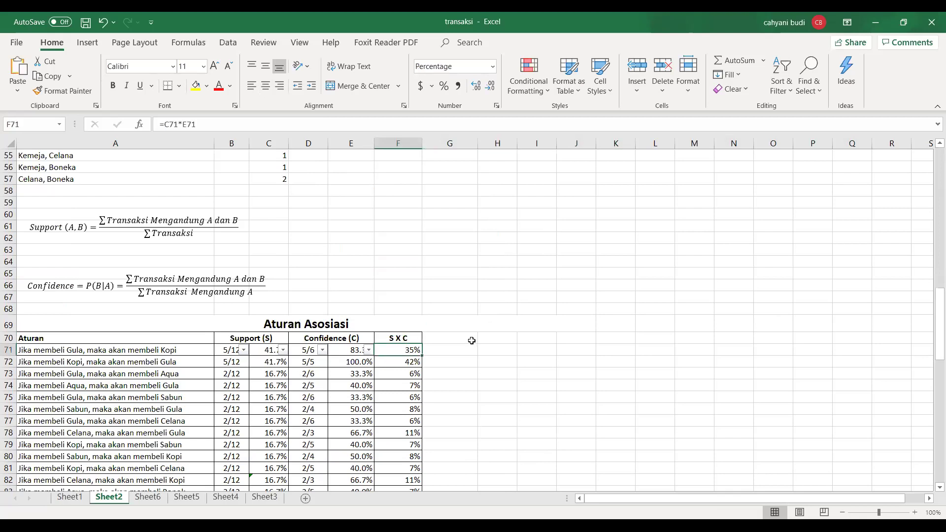
scroll(468, 345, down, 4)
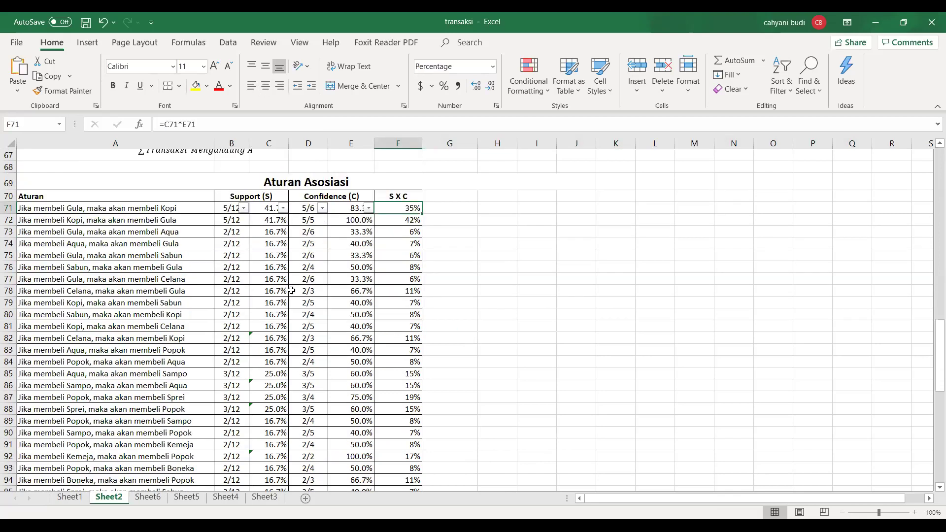
Step: Examine the counts of the Gula, Aqua and Gula, Popok combinations in Calon 2-Itemset against the listed association rules
scroll(295, 291, up, 12)
scroll(315, 277, up, 5)
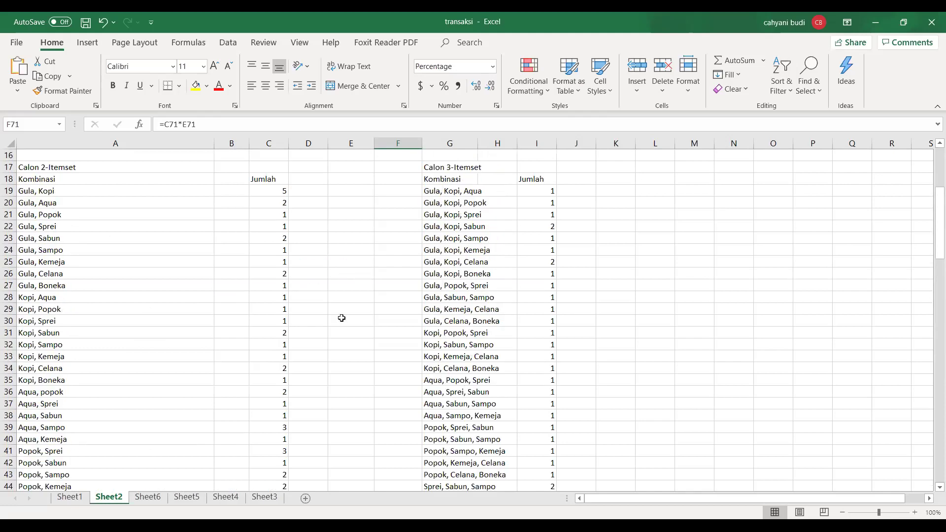
click(281, 205)
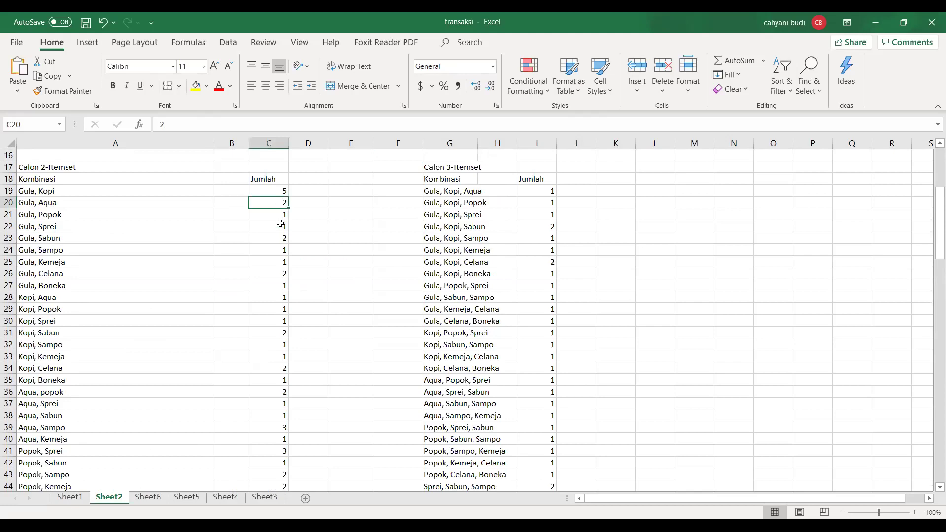
click(282, 218)
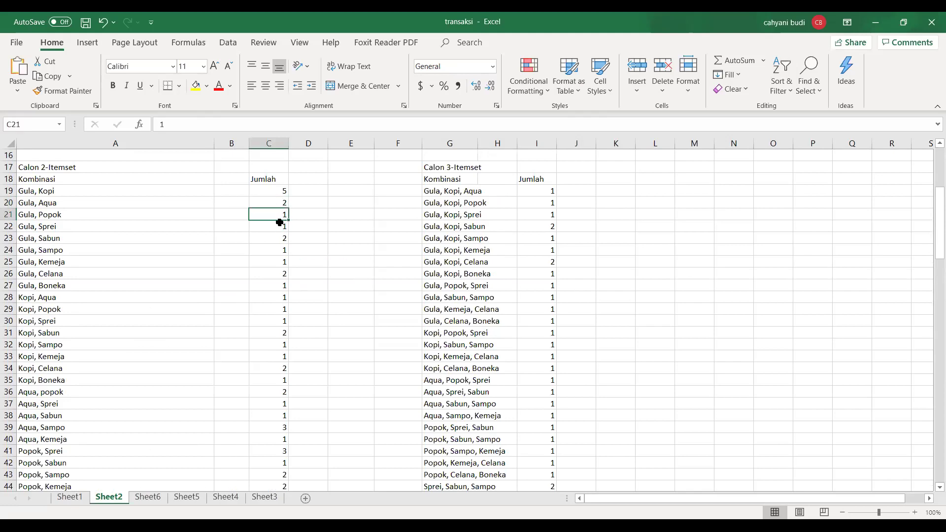
scroll(283, 219, down, 18)
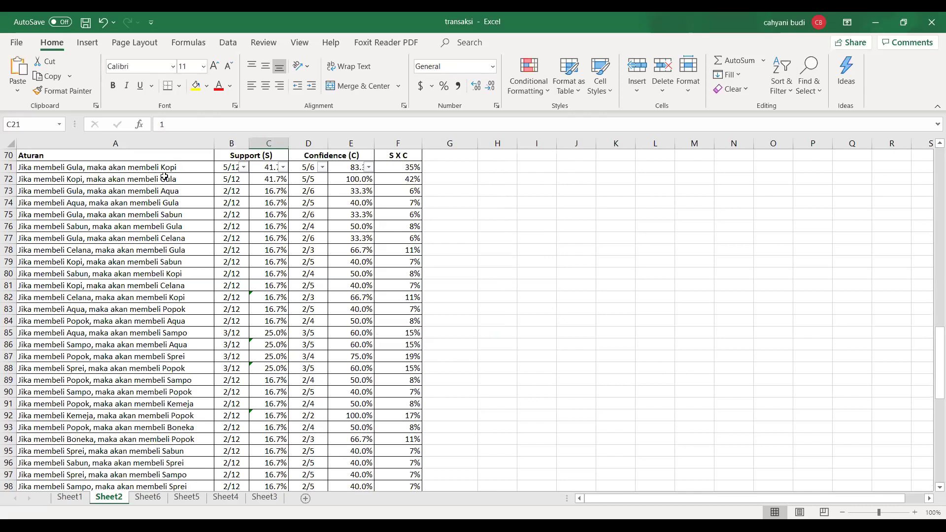
Step: Compare the Gula-to-Kopi rule with the reversed Kopi-to-Gula rule, referring to the Confidence formula above the table
click(99, 170)
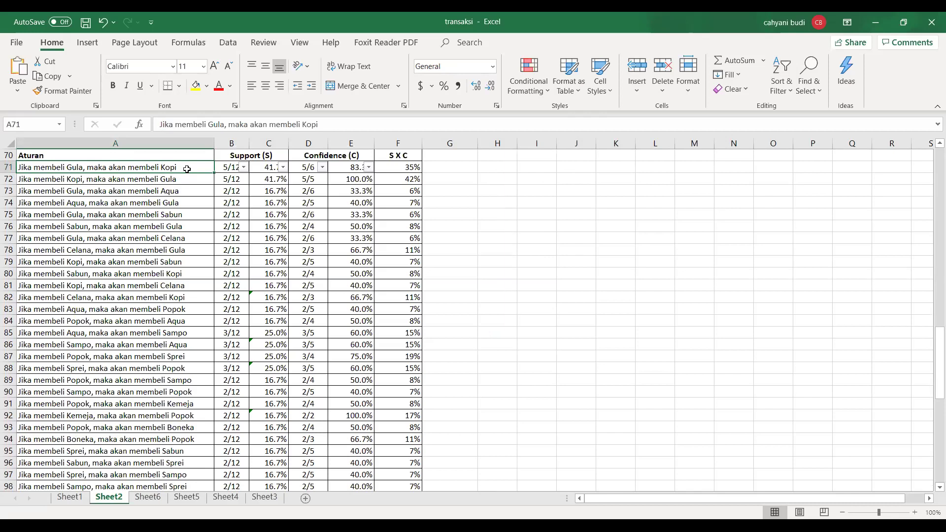
click(83, 183)
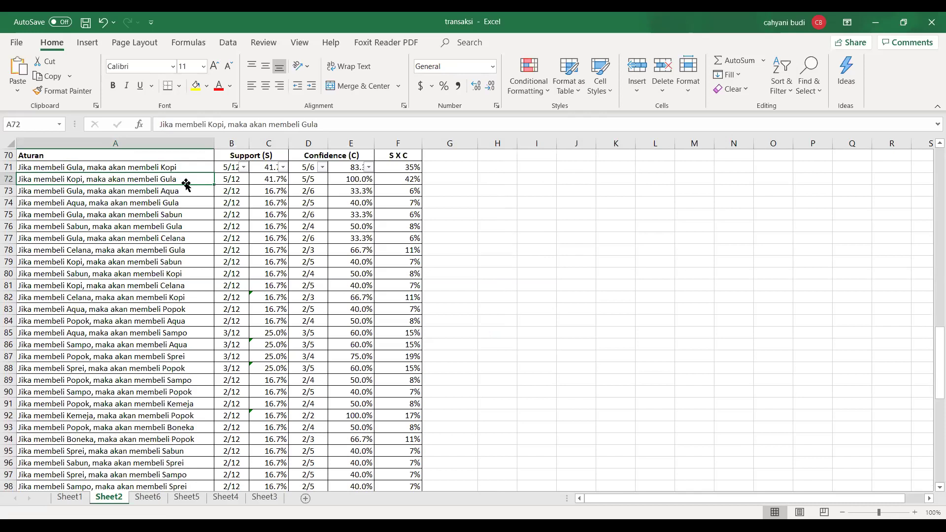
scroll(274, 174, up, 3)
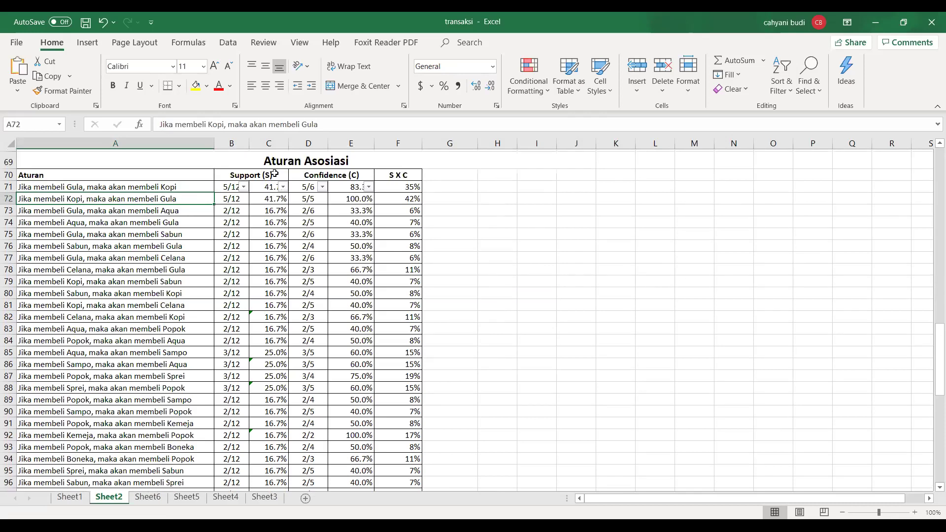
click(261, 222)
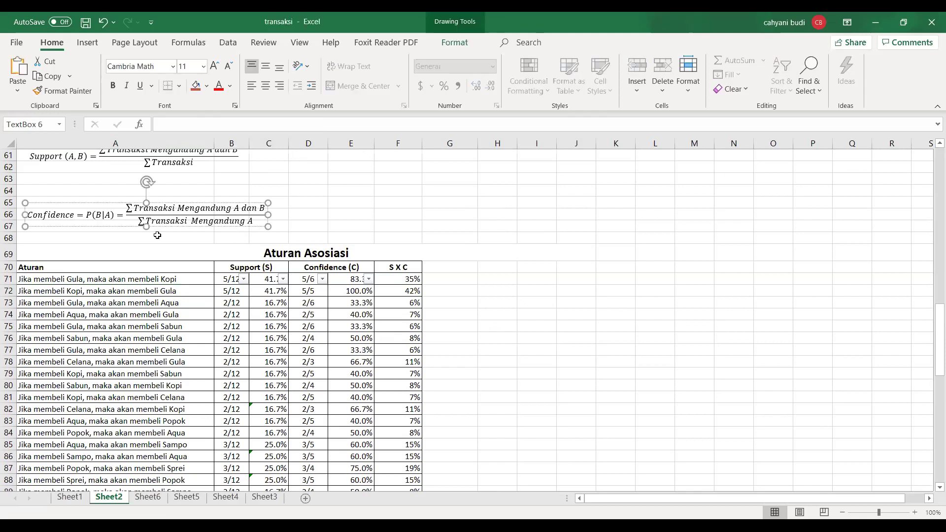
click(76, 293)
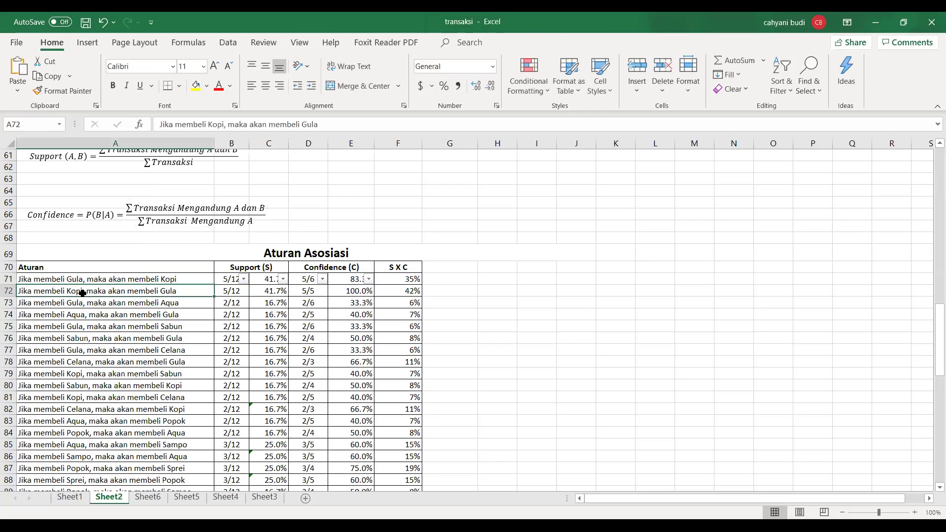
Step: Trace the Kopi-to-Gula rule back to the Gula, Kopi count in Calon 2-Itemset and the Support and Confidence formulas
scroll(259, 249, up, 18)
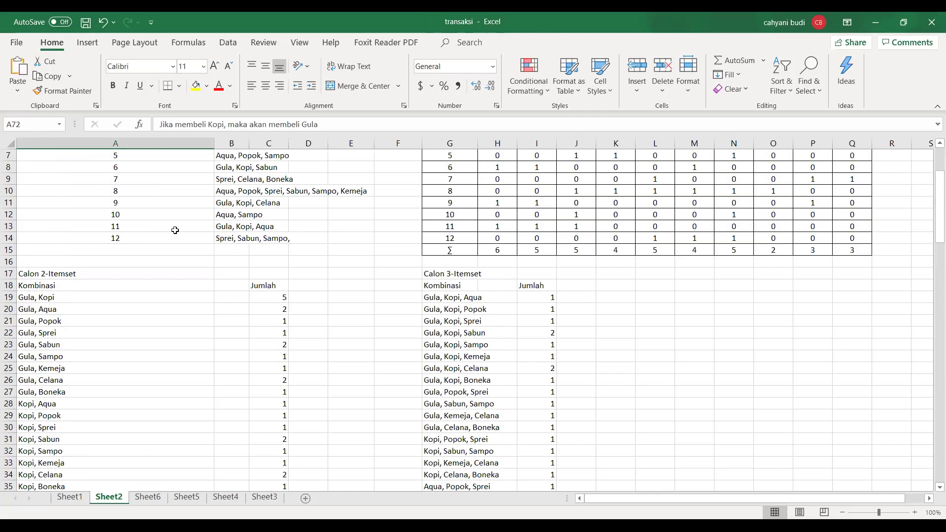
click(279, 297)
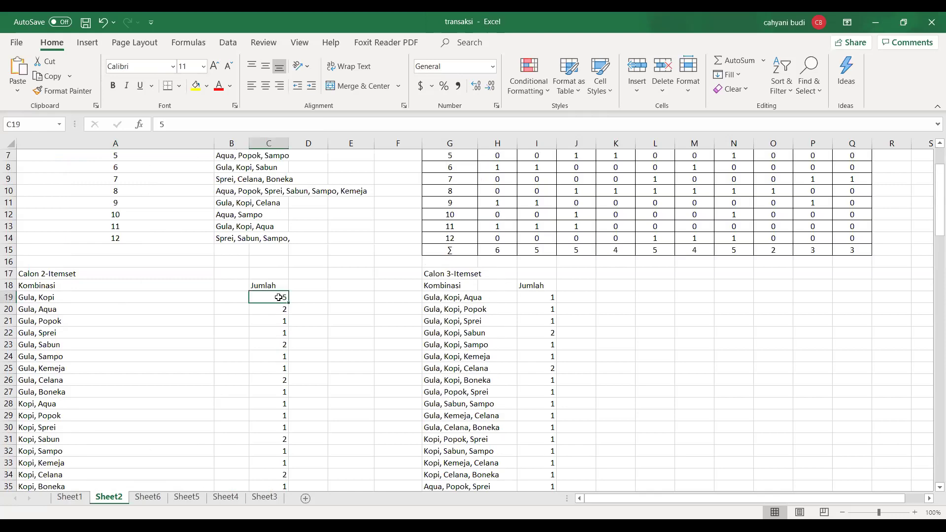
scroll(277, 294, down, 14)
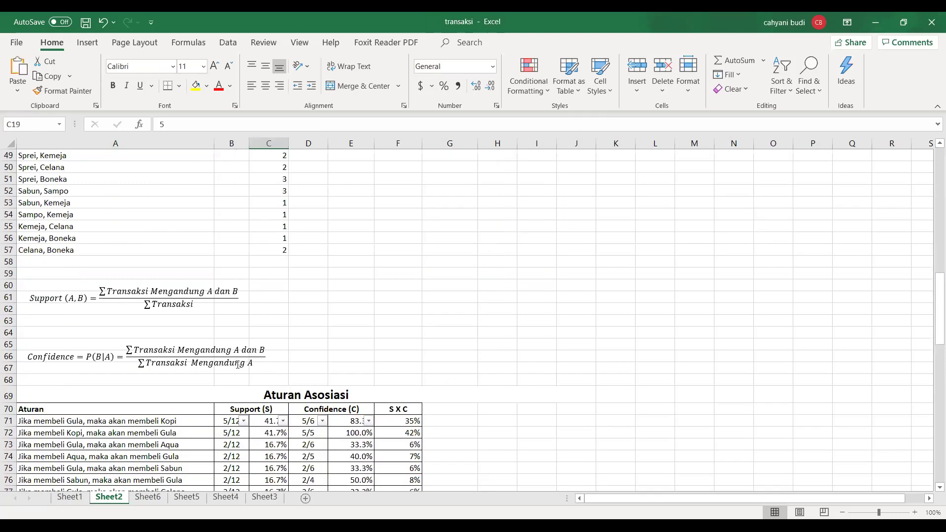
Step: Check the Kopi-to-Gula rule's confidence formula against Kopi's total in the tabular transaction data
scroll(238, 365, down, 3)
click(76, 326)
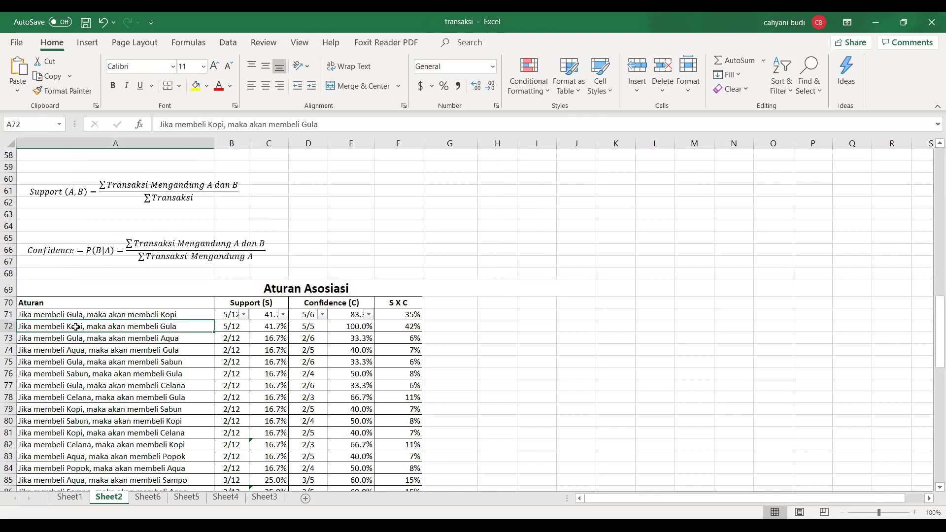
scroll(623, 277, up, 19)
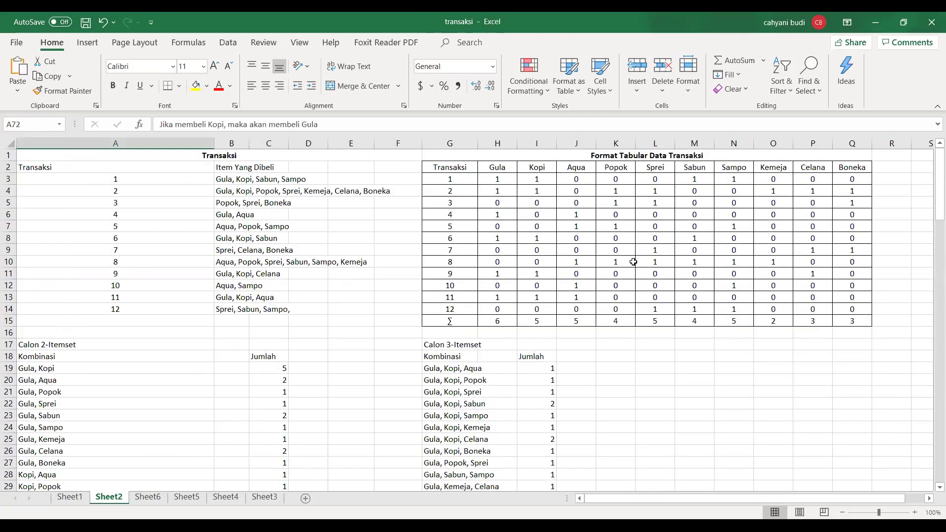
click(539, 321)
scroll(539, 322, down, 18)
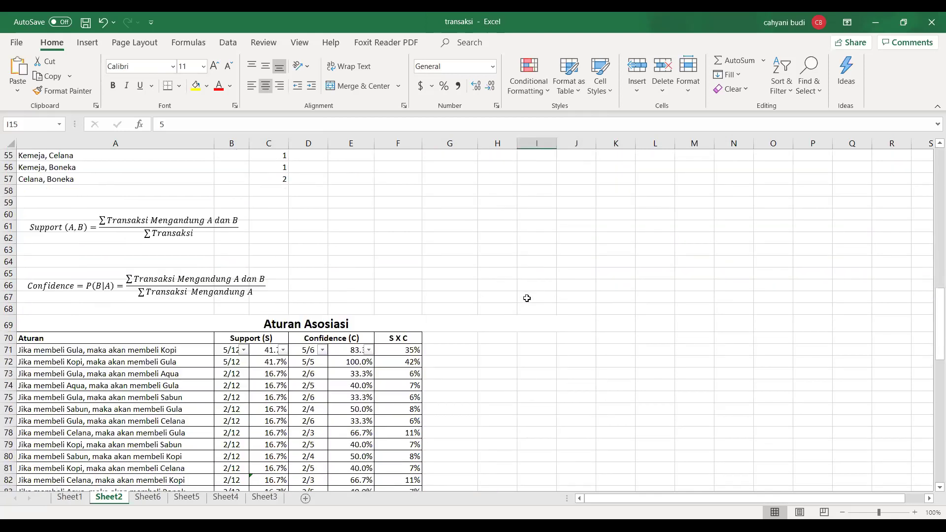
click(351, 361)
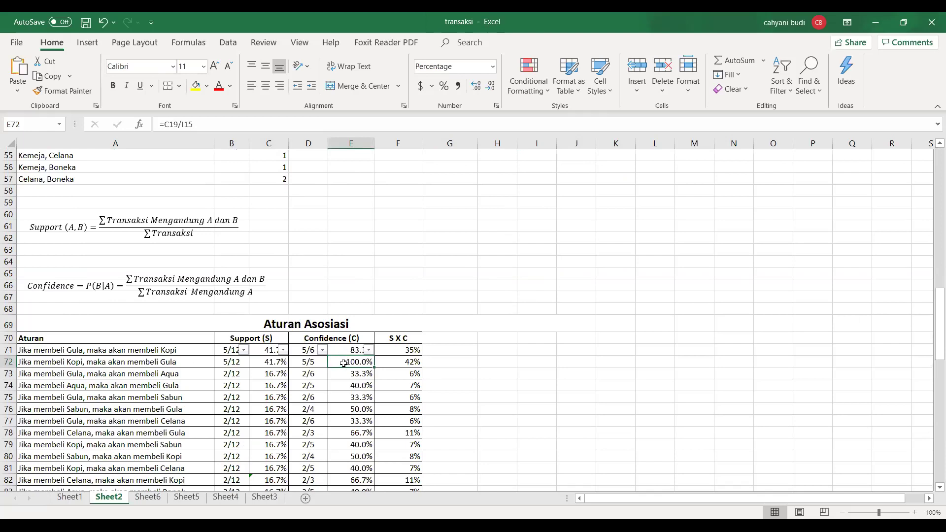
Step: Examine the Gula, Kopi combination and its count in Calon 2-Itemset as the source of both Gula and Kopi rules
scroll(343, 363, down, 3)
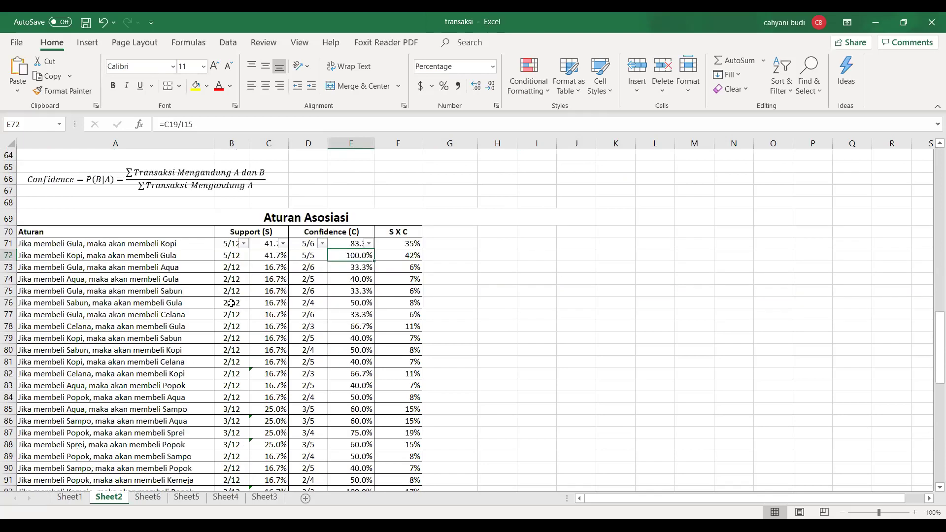
scroll(254, 325, up, 17)
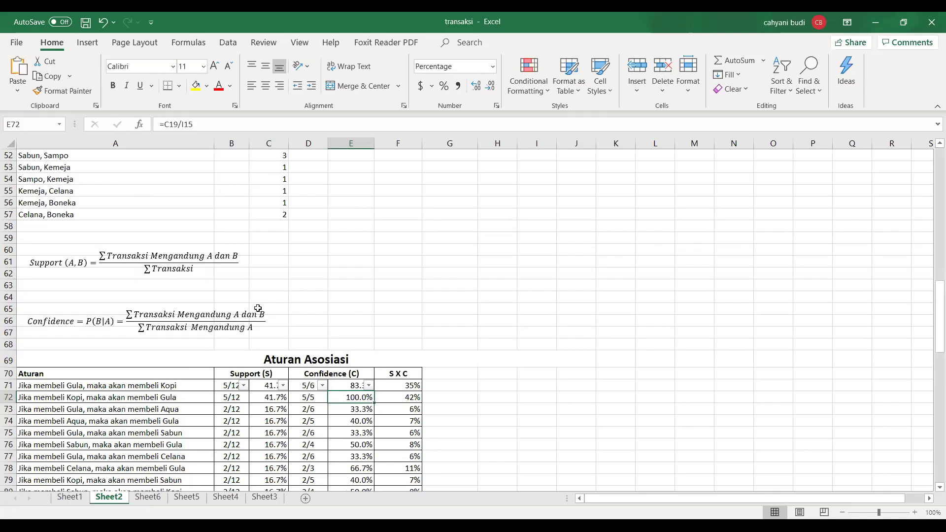
click(271, 228)
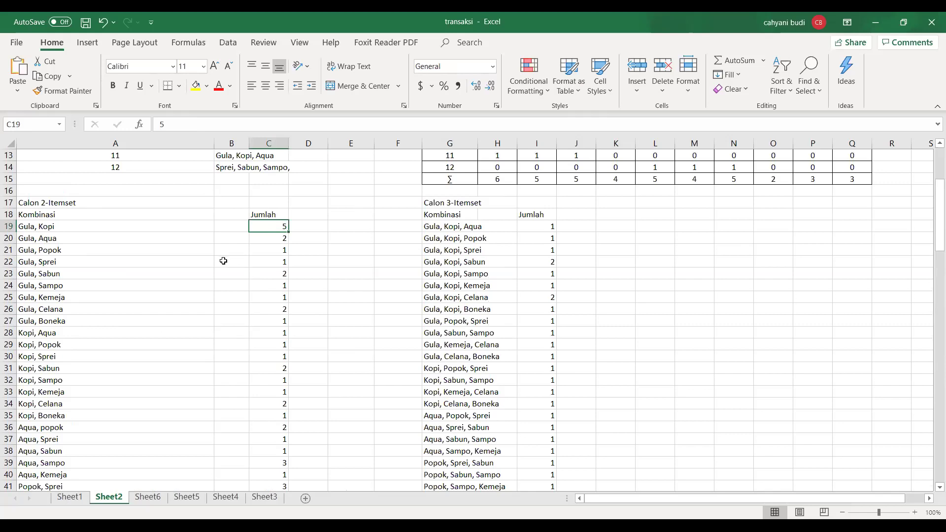
click(54, 227)
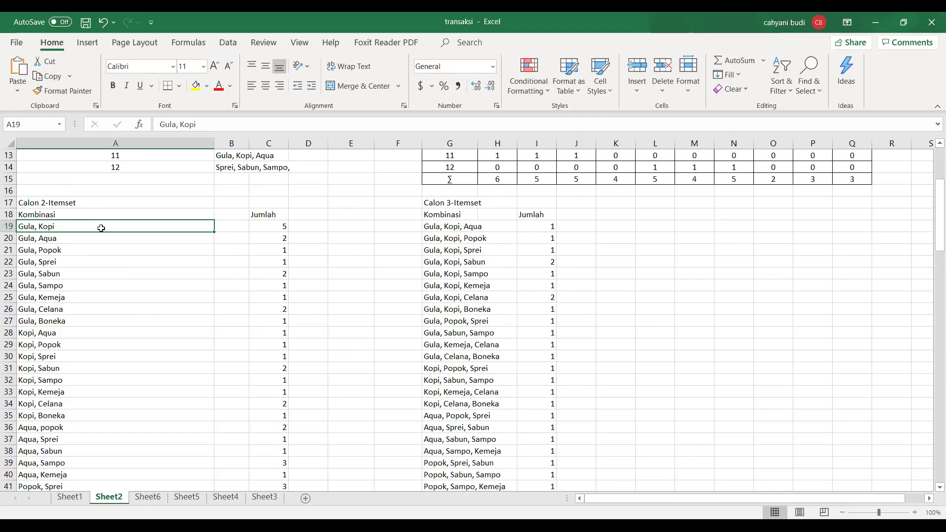
Step: Review the Support, Confidence and S X C values down the Aturan Asosiasi table
scroll(136, 251, down, 15)
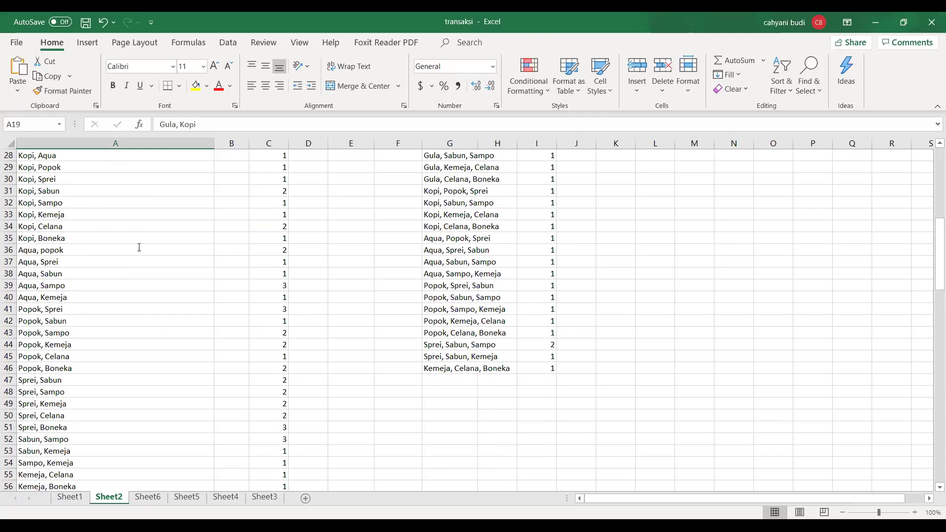
scroll(346, 329, down, 3)
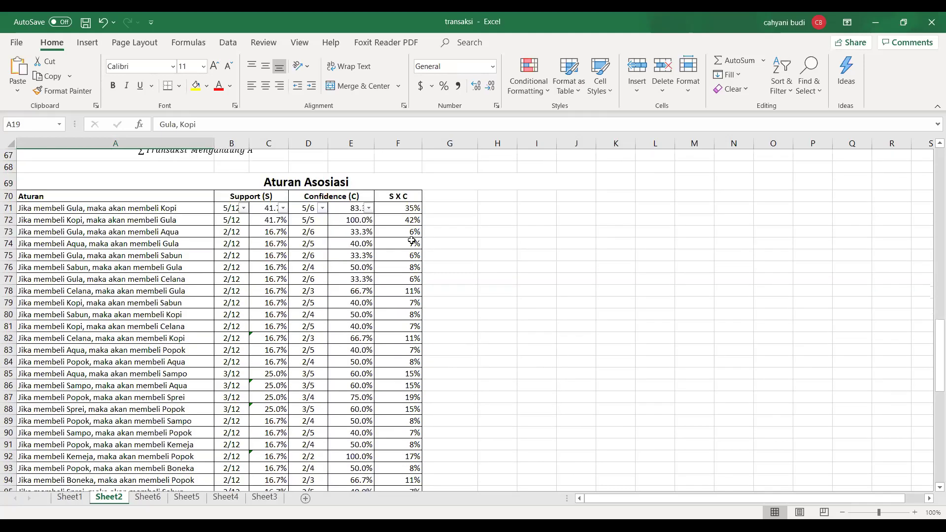
scroll(398, 367, down, 1)
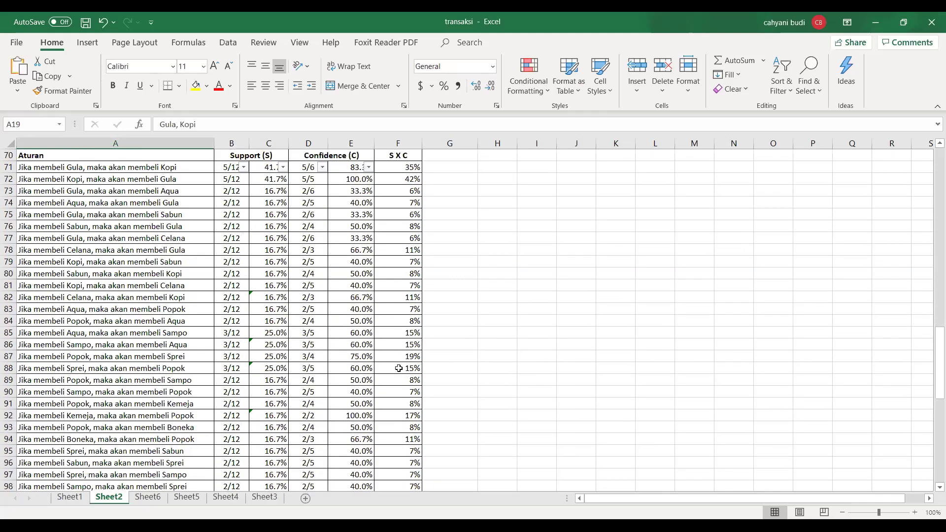
scroll(399, 368, down, 2)
scroll(354, 356, down, 3)
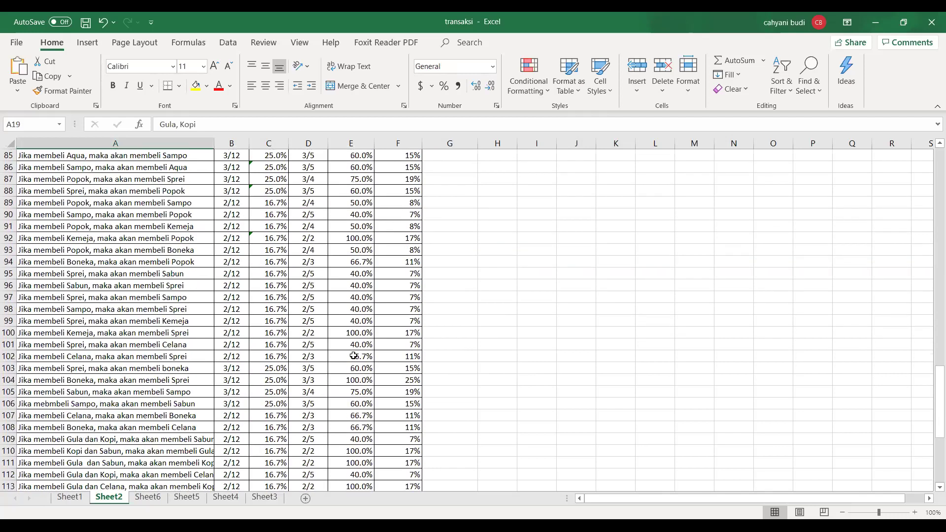
scroll(353, 355, down, 4)
Step: Examine the Gula, Kopi, Celana; Gula, Kopi, Sabun; and Sprei, Sabun, Sampo combinations in Calon 3-Itemset
scroll(353, 356, up, 20)
scroll(359, 347, up, 1)
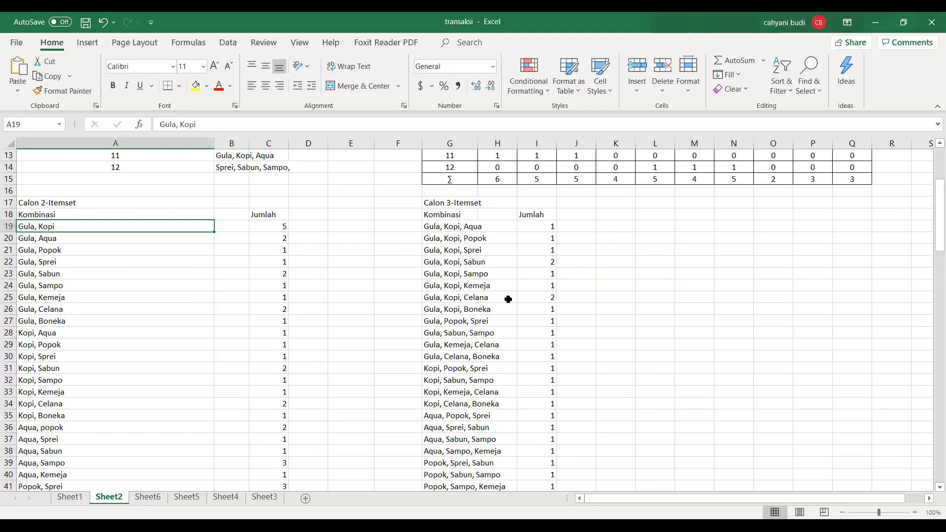
click(448, 297)
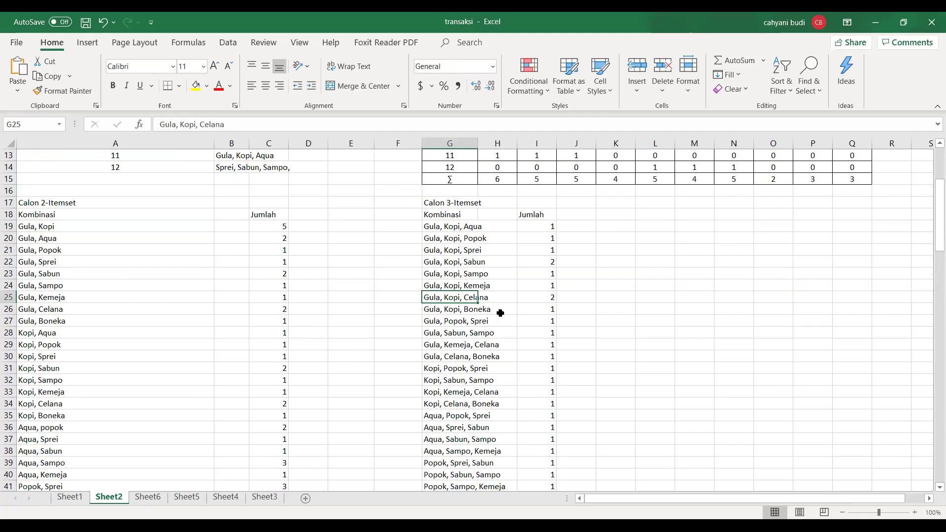
scroll(503, 424, down, 3)
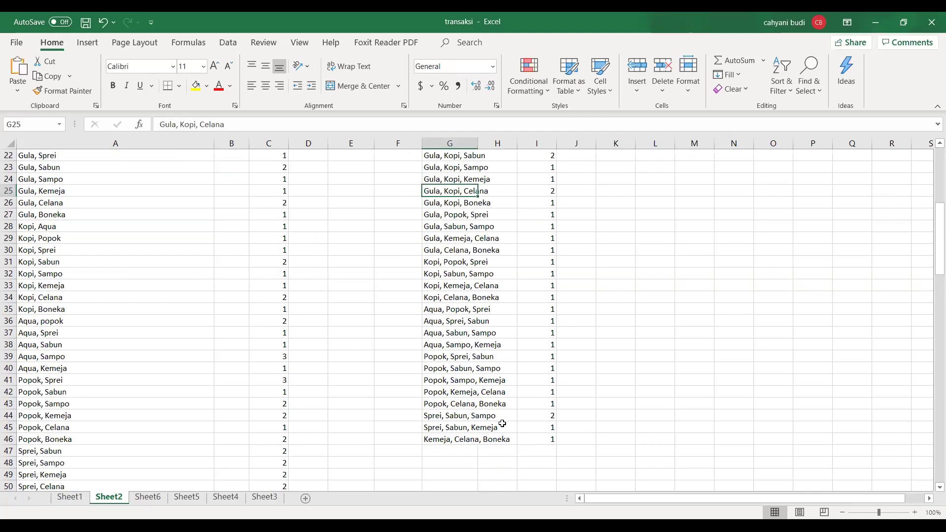
click(487, 156)
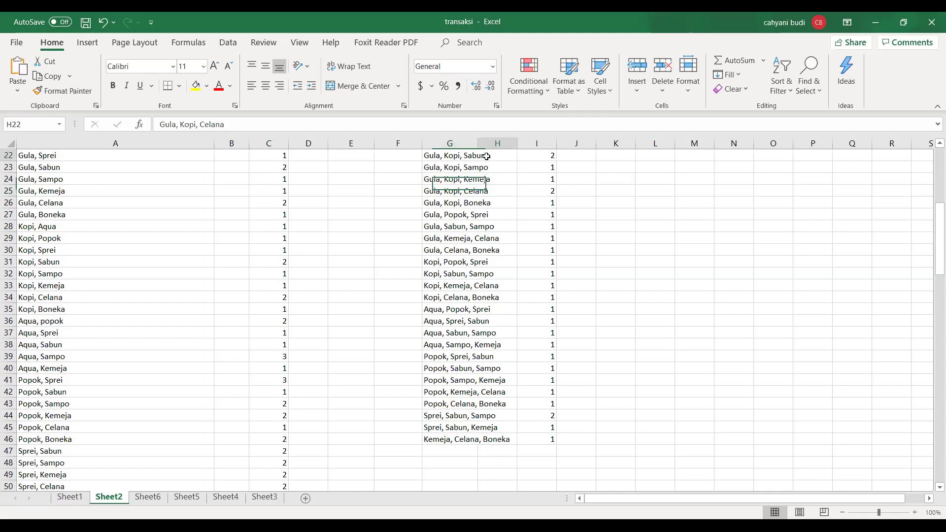
click(472, 416)
Step: Widen column A so the three-item rules at the end of Aturan Asosiasi are fully readable
scroll(509, 397, down, 20)
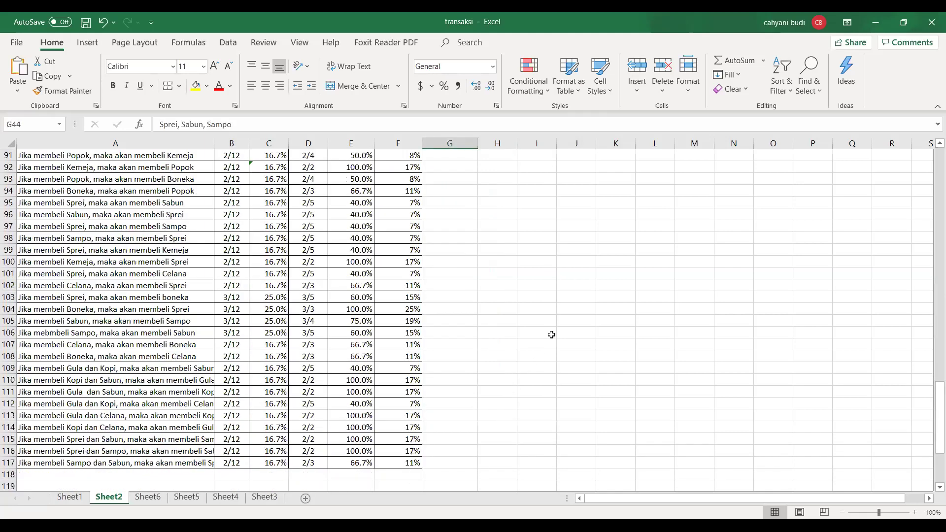
scroll(621, 333, down, 2)
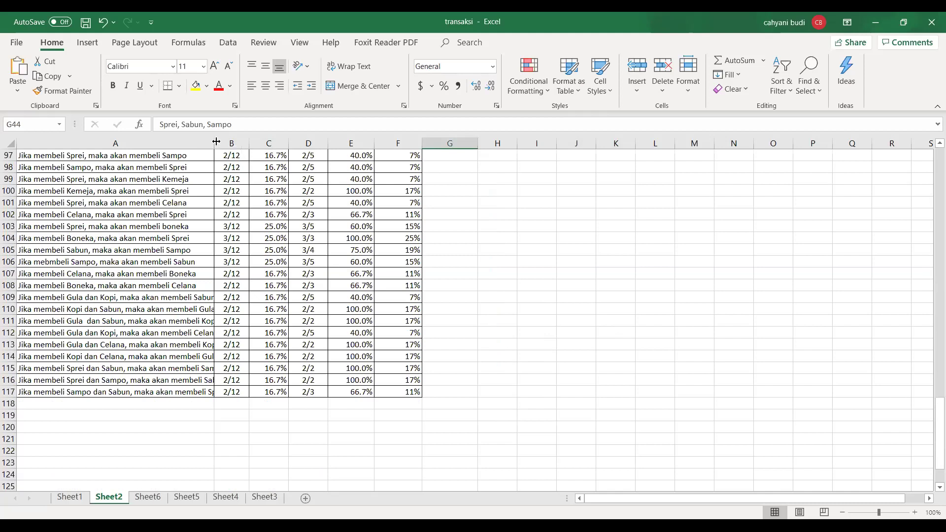
drag(231, 138, 244, 139)
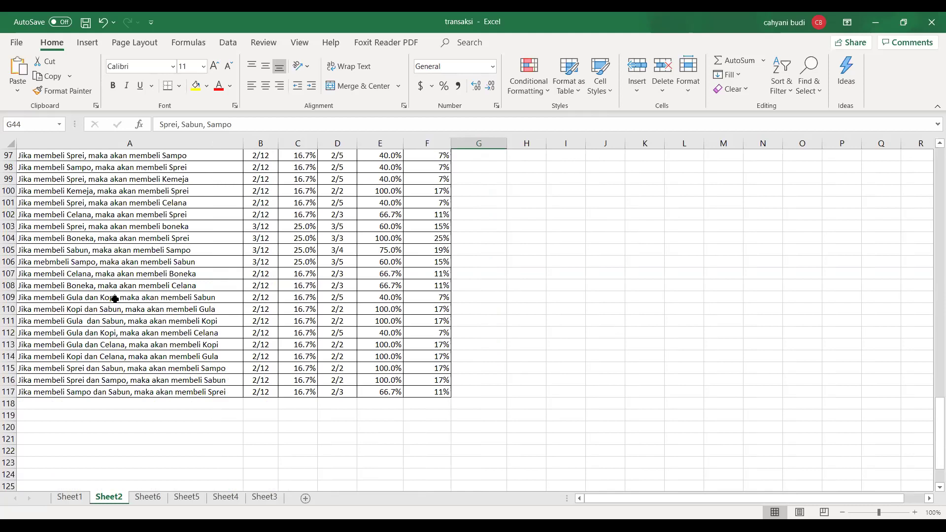
Step: Inspect the support and confidence formulas of the rules combining Gula, Kopi and Sabun in rows 109 to 111
click(211, 297)
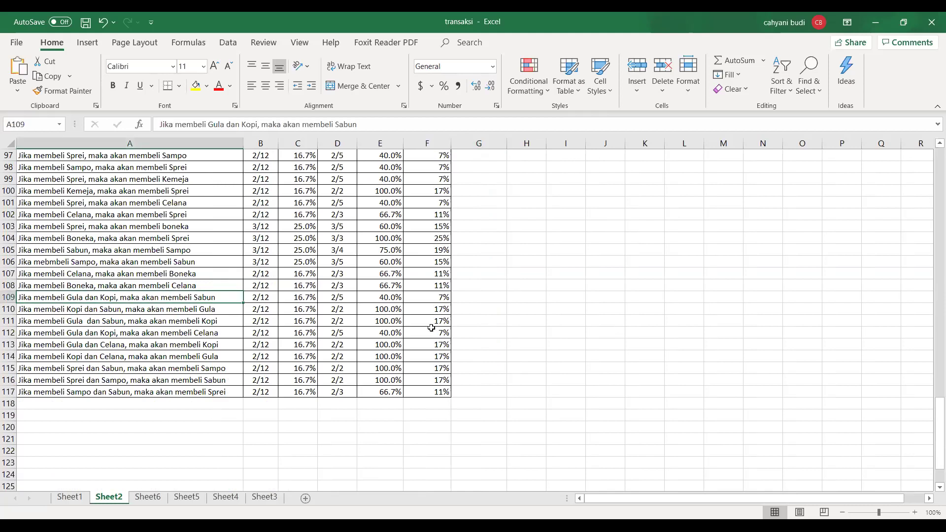
click(299, 304)
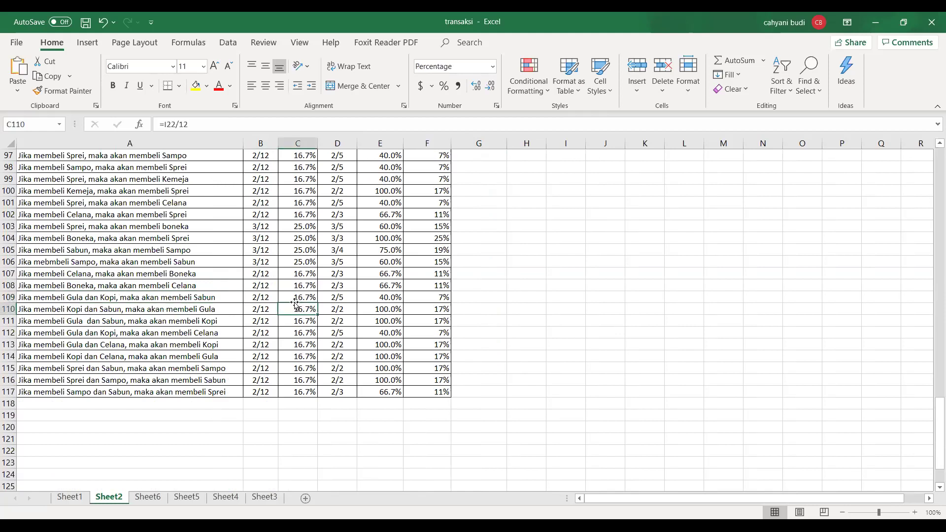
click(394, 301)
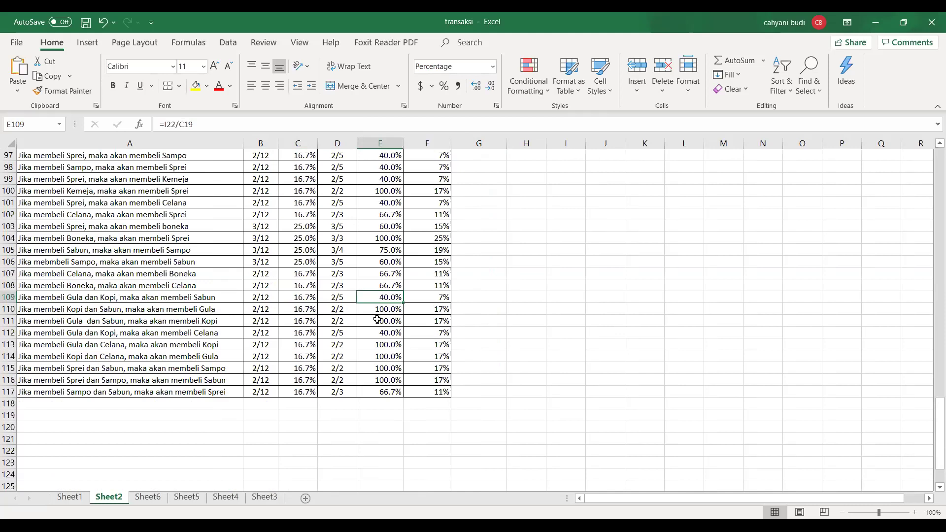
click(396, 313)
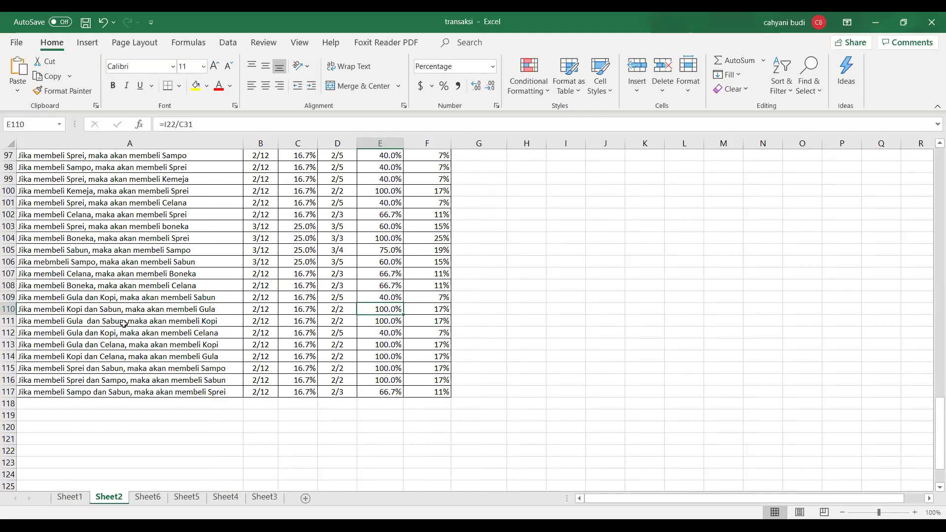
click(379, 324)
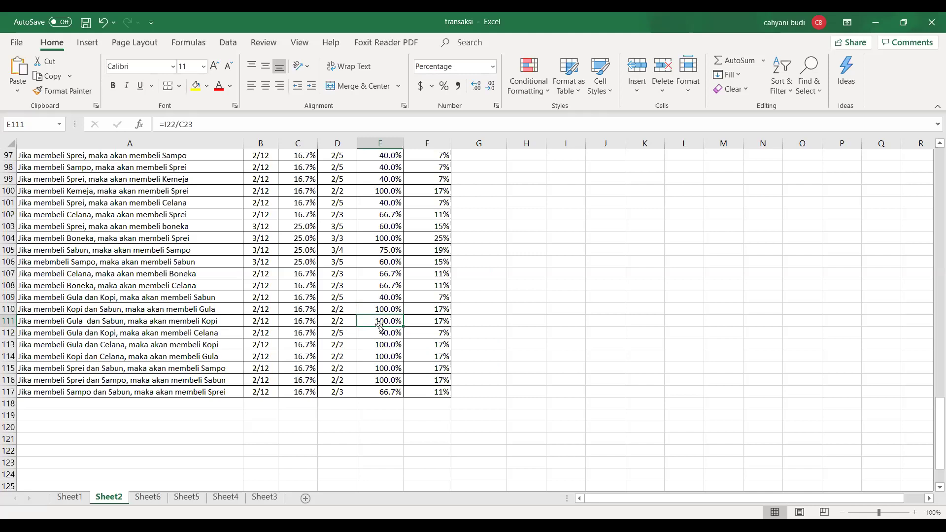
Step: Filter the association rules by confidence percentage, keeping only 75.0% and 100.0%
scroll(378, 326, up, 3)
scroll(377, 326, up, 7)
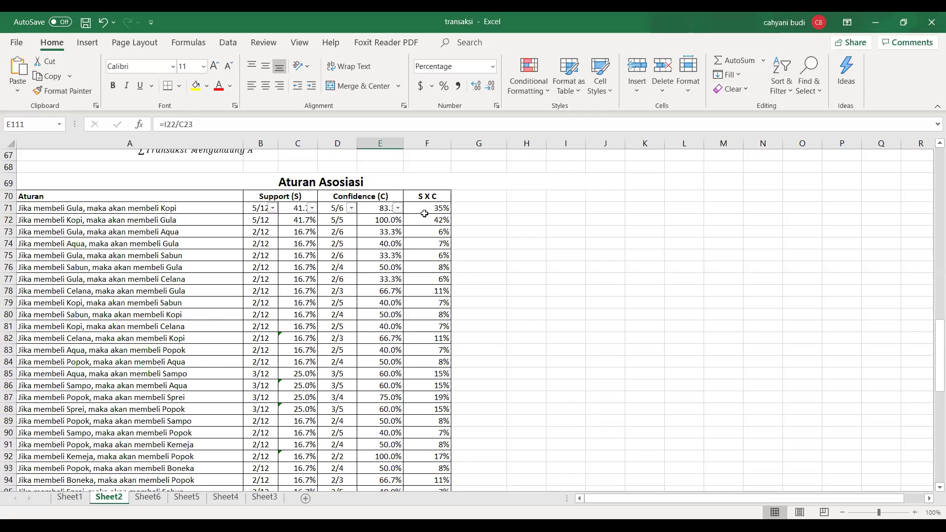
click(397, 209)
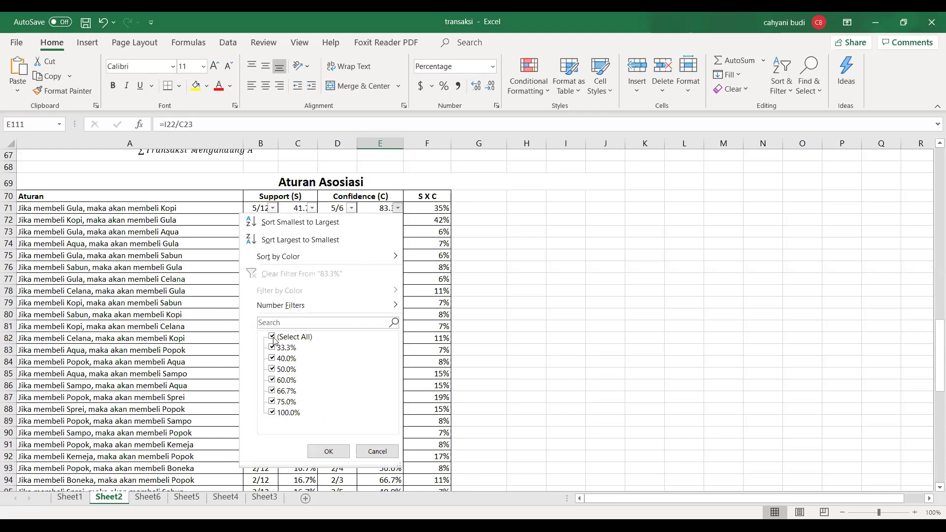
click(272, 347)
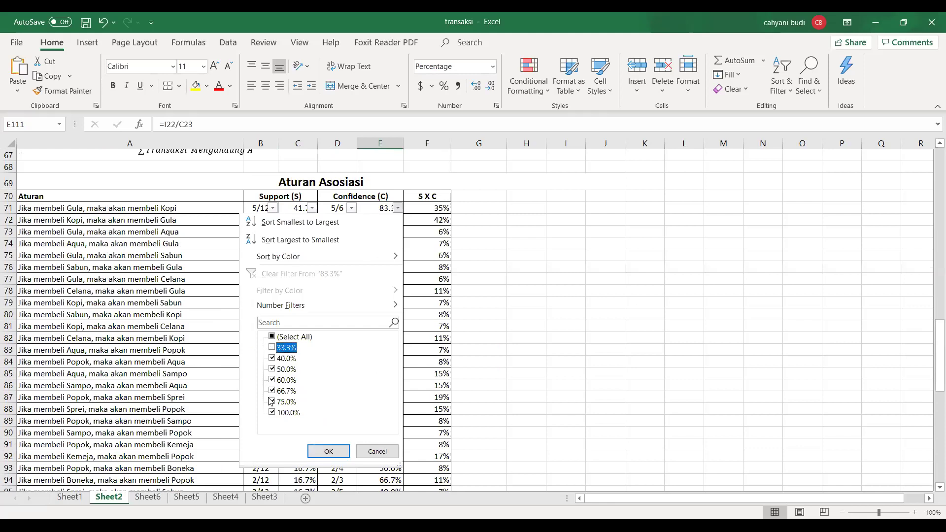
click(272, 392)
click(272, 391)
click(272, 380)
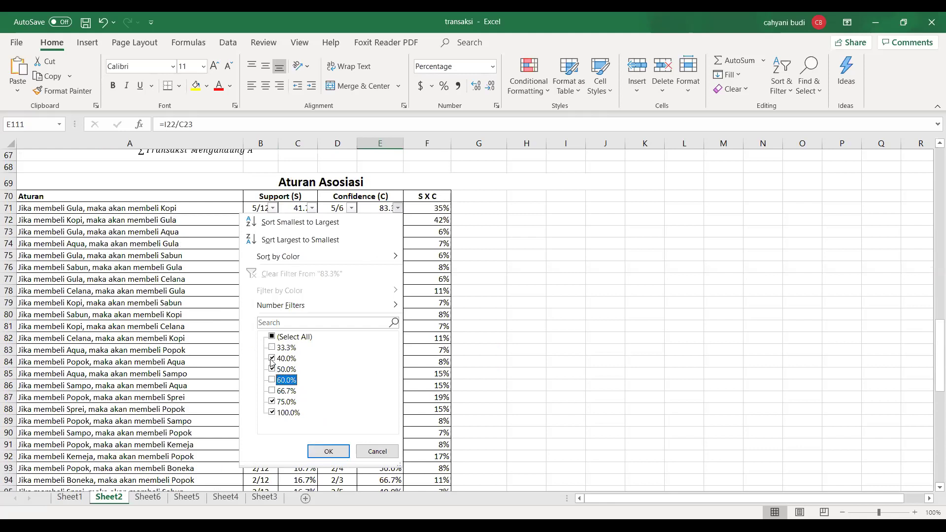
click(272, 358)
click(272, 369)
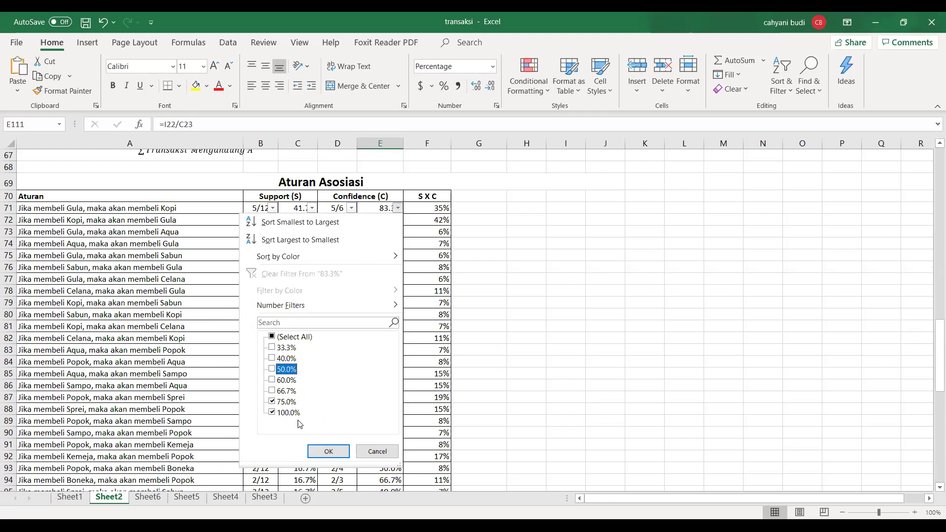
click(326, 451)
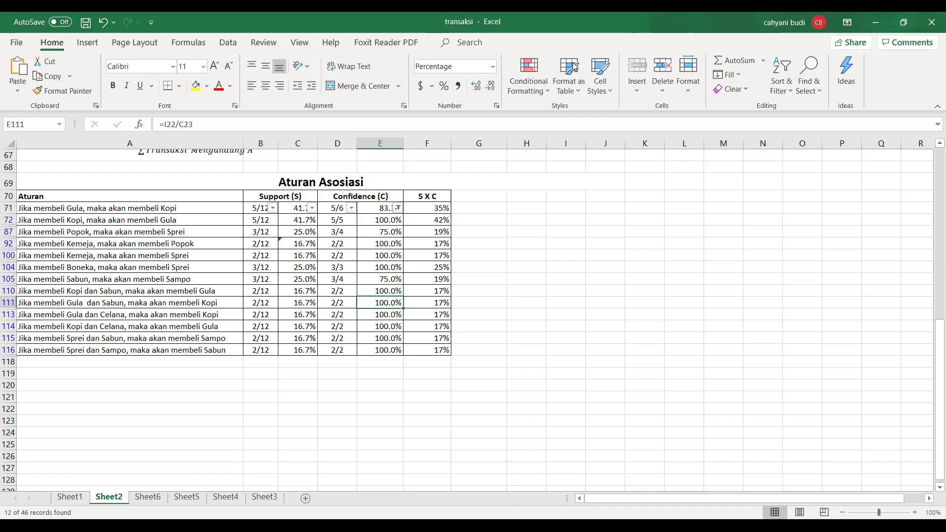
click(470, 399)
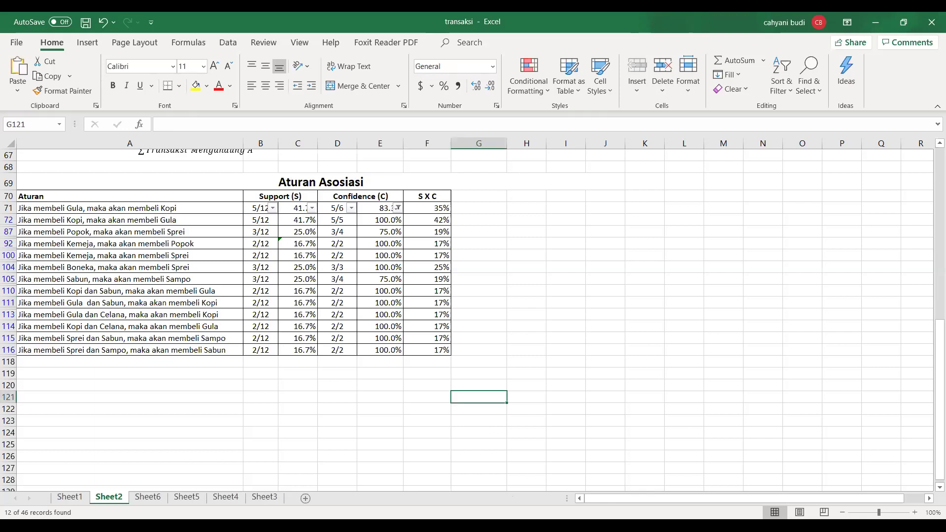
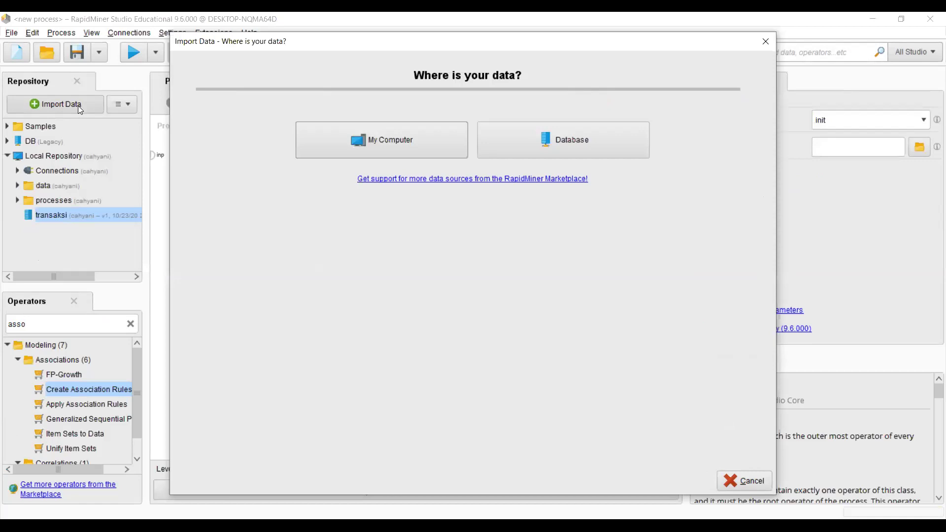
Step: Choose transaksi.xlsx from the E-learning folder on New Volume (D:) of this computer as the file for import
click(367, 149)
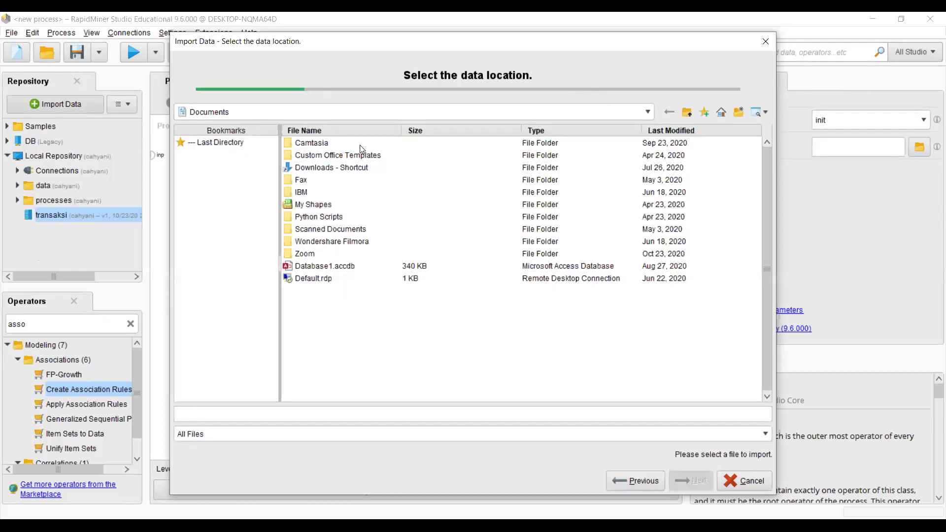
click(413, 112)
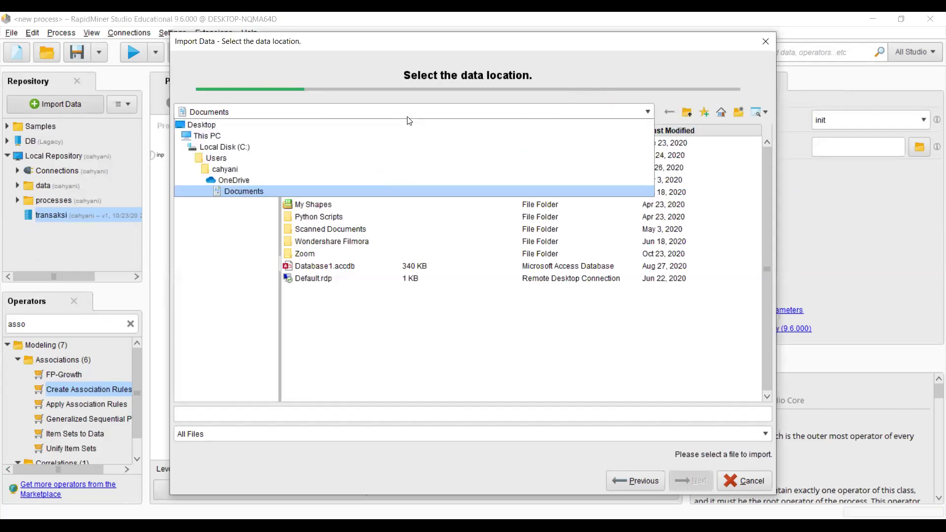
click(364, 136)
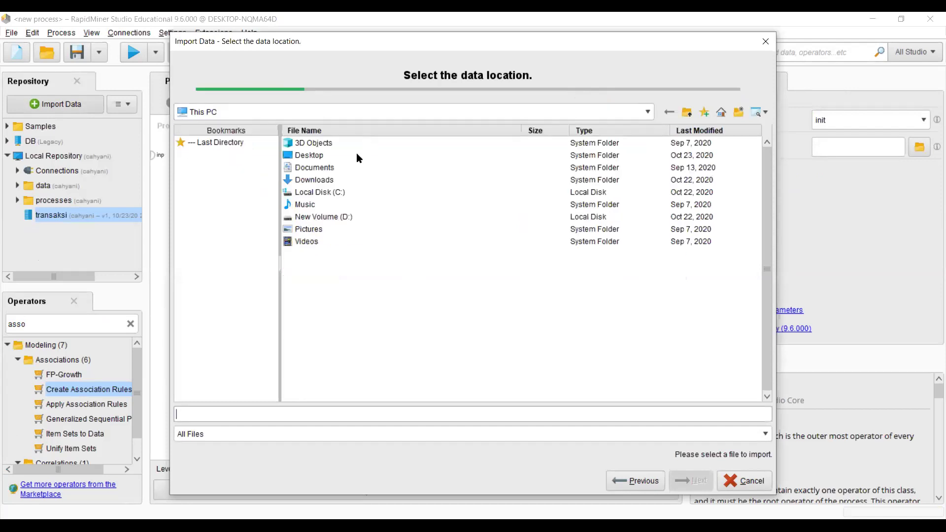
click(325, 217)
double_click(325, 217)
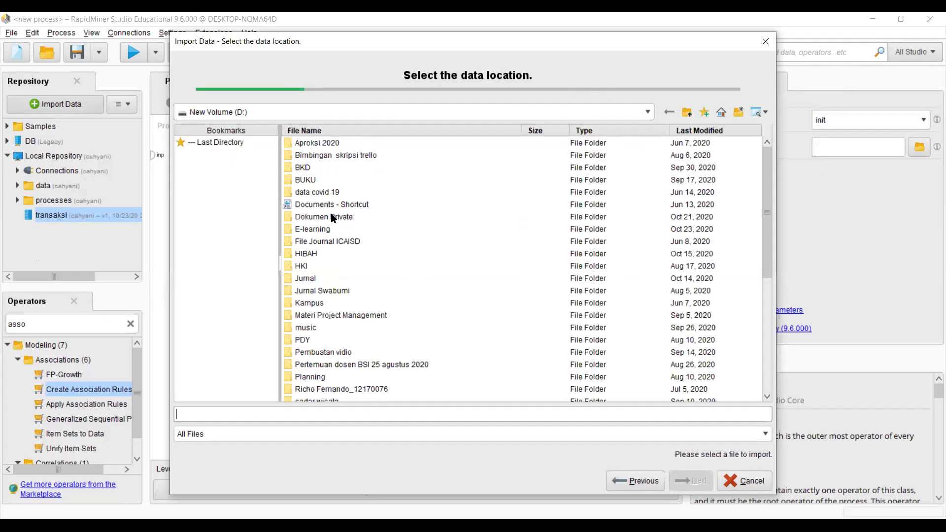
double_click(331, 232)
click(314, 279)
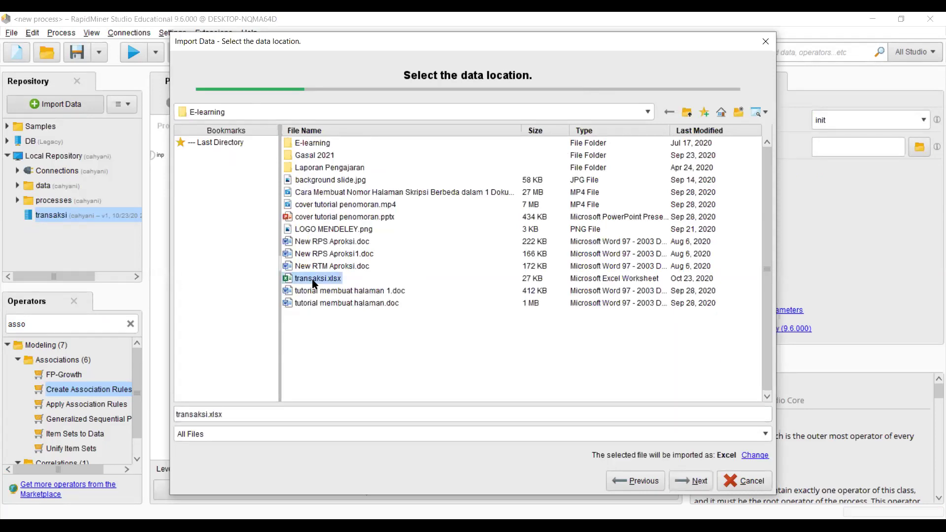
click(700, 481)
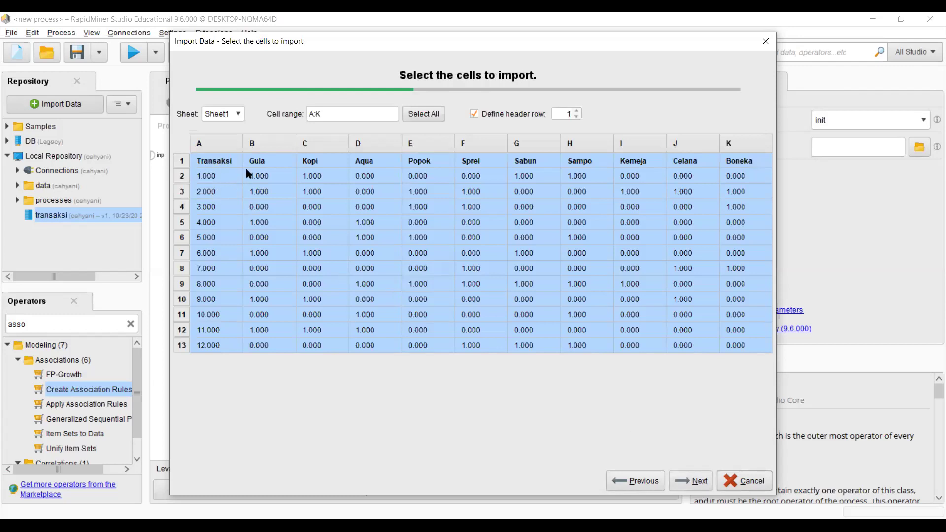
Step: Limit the import to cells B1:K13 of Sheet1, leaving out the Transaksi column, and accept the selection
drag(252, 159, 769, 241)
drag(776, 371, 732, 364)
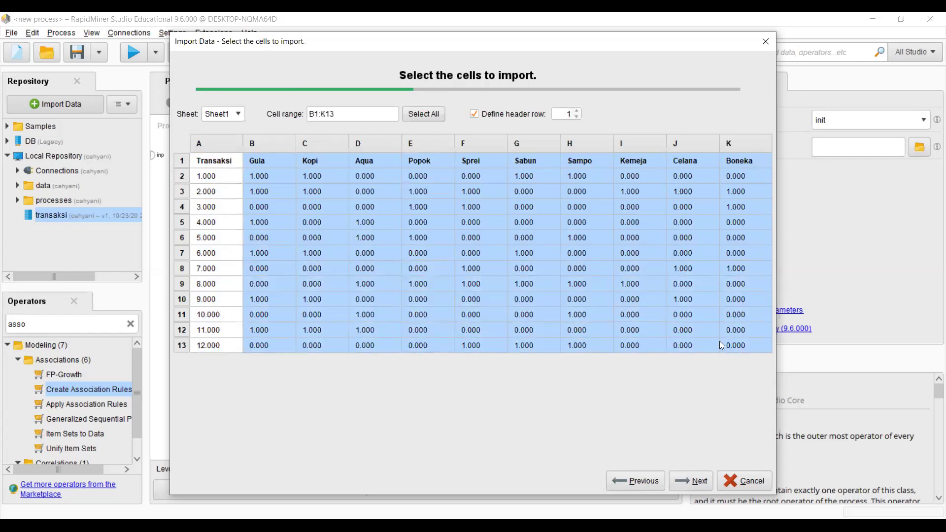
click(694, 484)
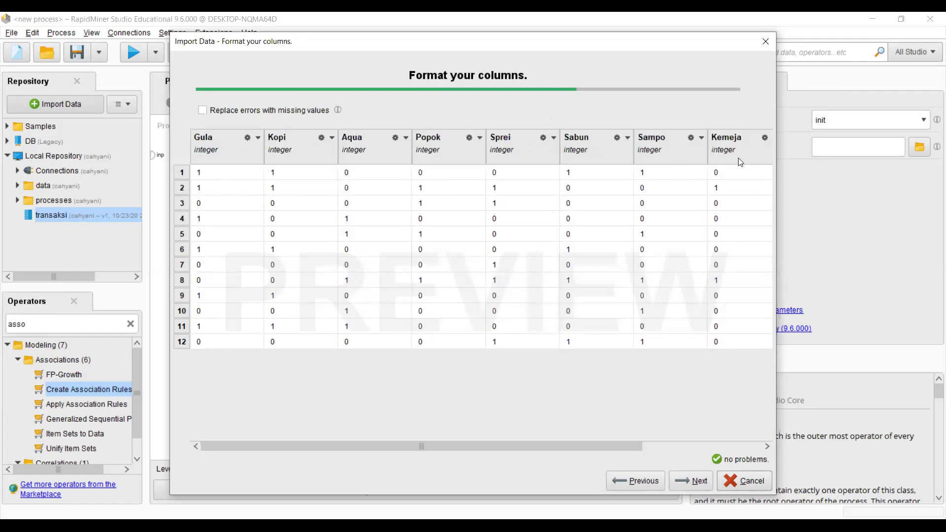
Step: Check and accept the column formats from Gula to Boneka, and store the data as transaksi2 in the Local Repository
drag(630, 448, 735, 437)
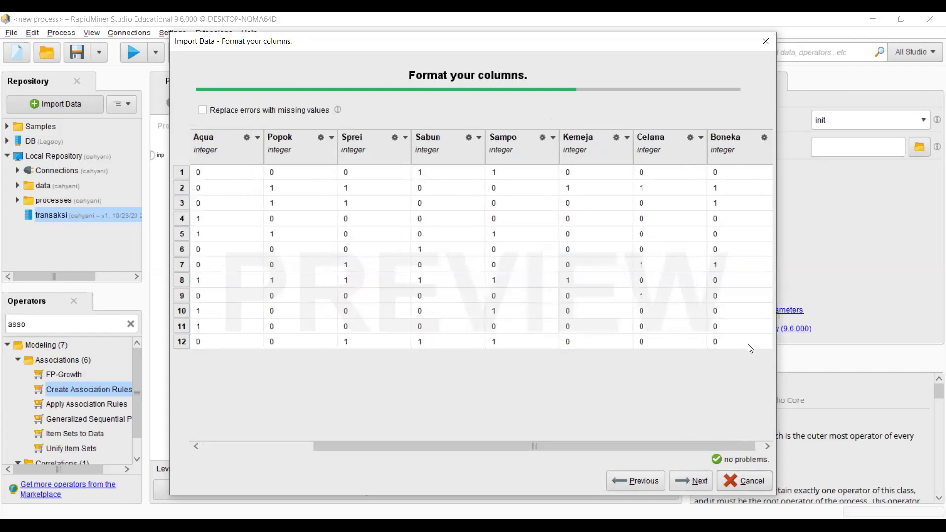
click(701, 488)
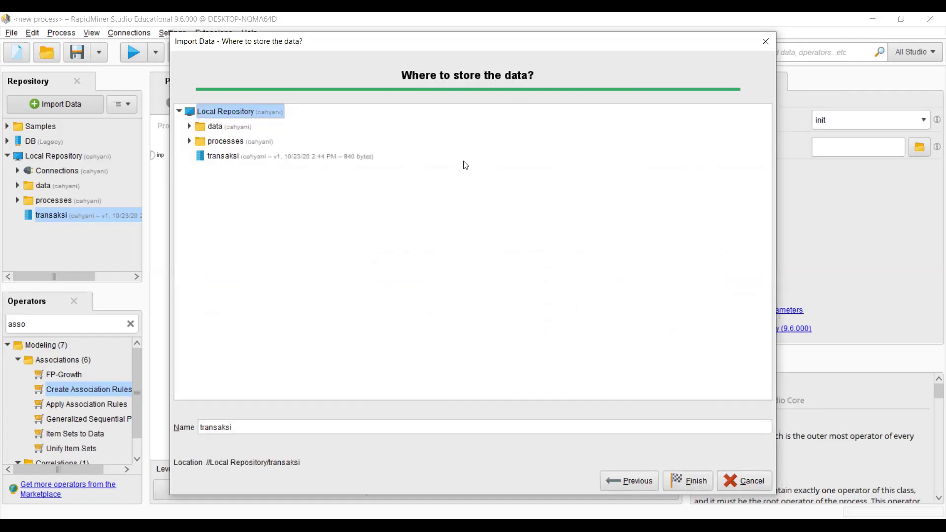
click(293, 429)
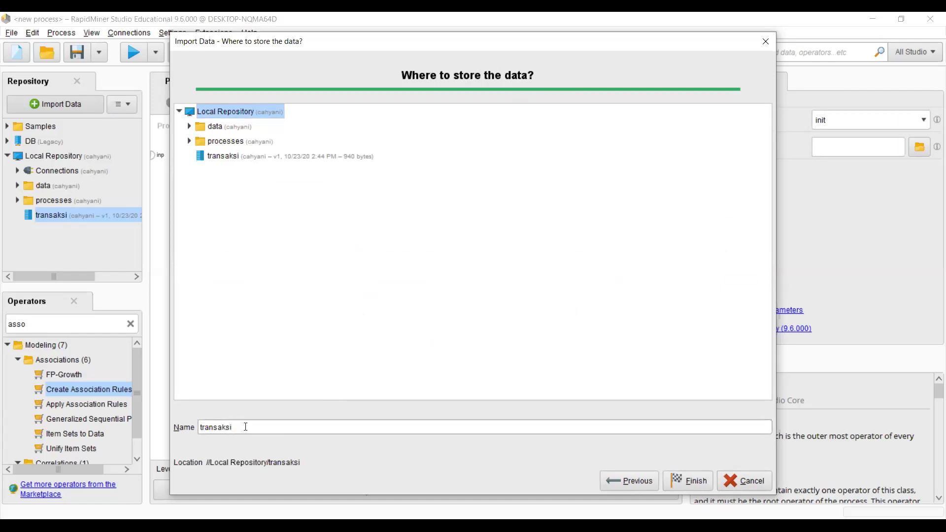
text(2)
click(689, 484)
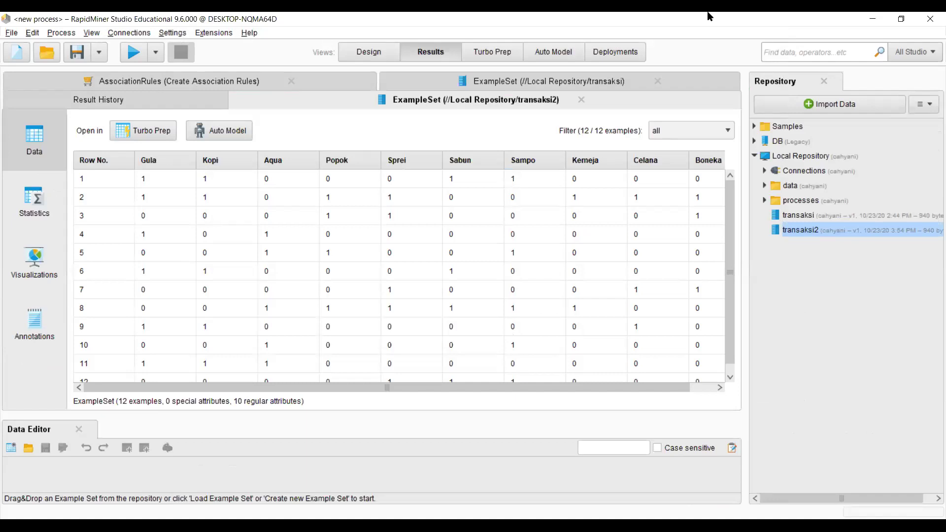
Step: Look through the rows of the imported transaksi2 example set in the results
scroll(266, 219, down, 1)
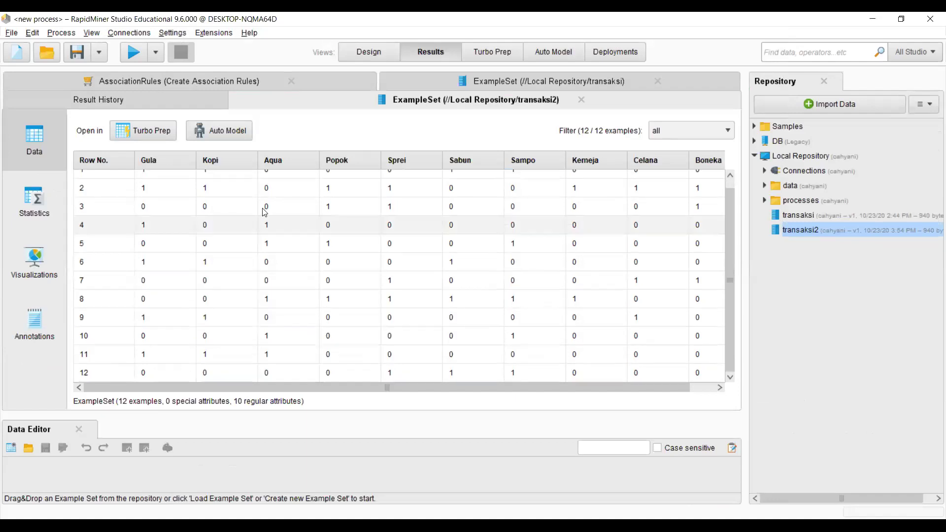
click(344, 58)
click(412, 60)
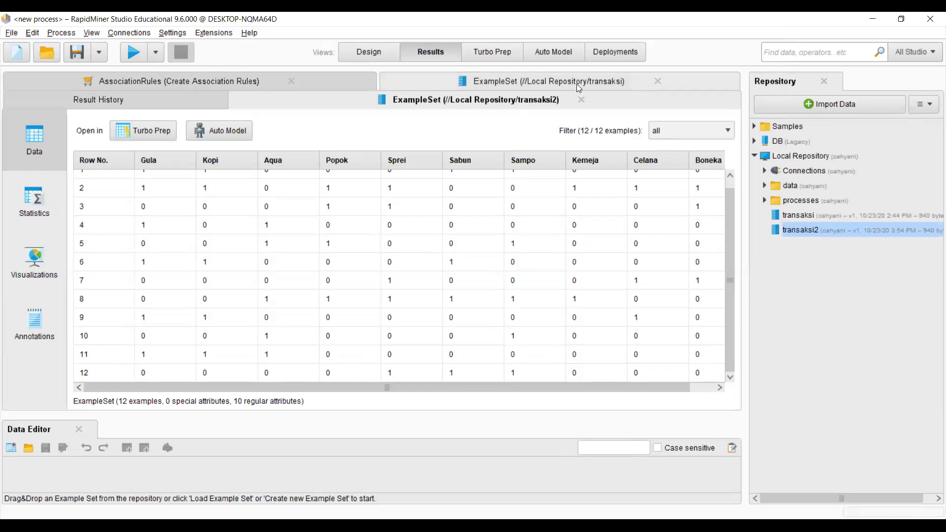
drag(580, 100, 205, 103)
Step: Return to the process design and add the transaksi2 dataset at the start of the empty process
key(F8)
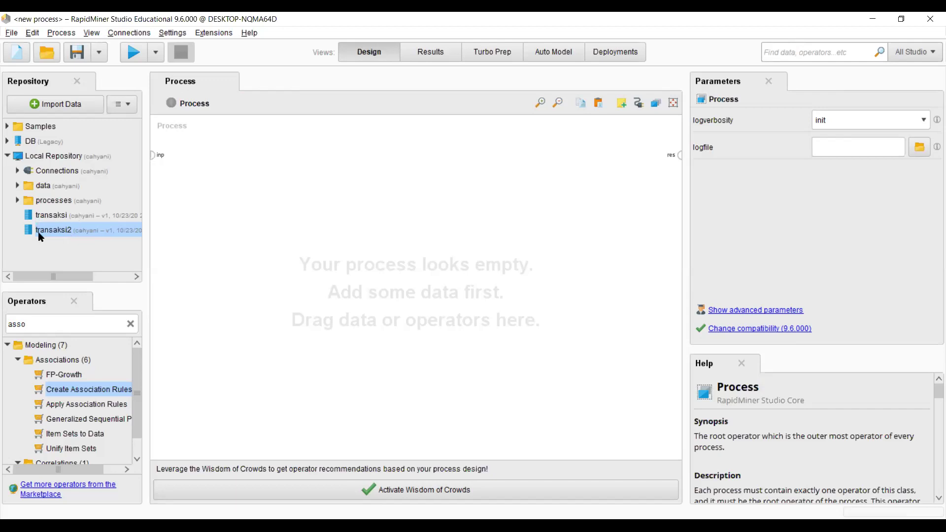
drag(36, 231, 247, 217)
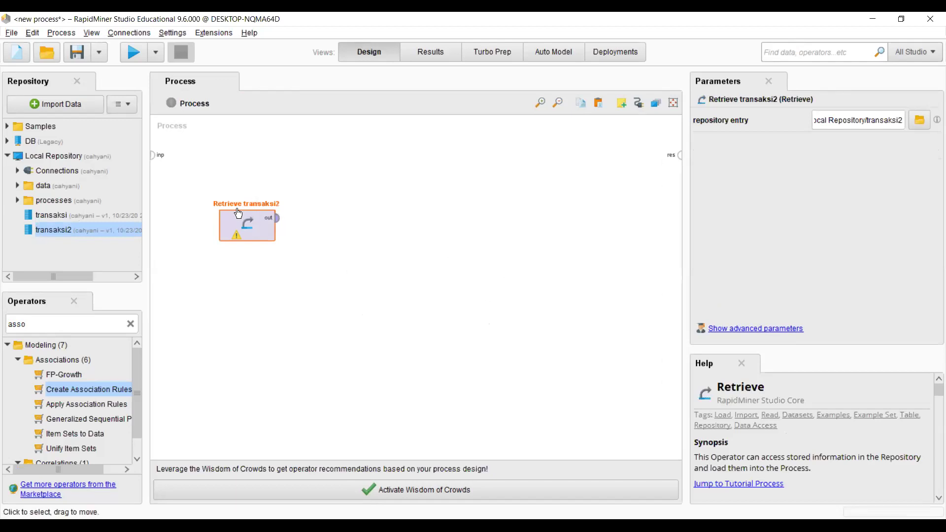
drag(240, 215, 199, 215)
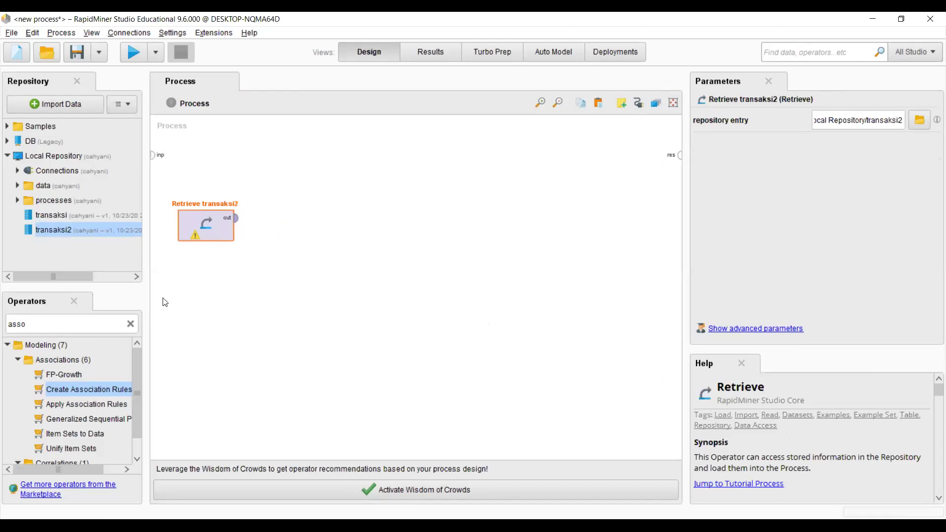
Step: Search the operators for "disc" and add Discretize by Frequency to the process beside Retrieve transaksi2
double_click(101, 323)
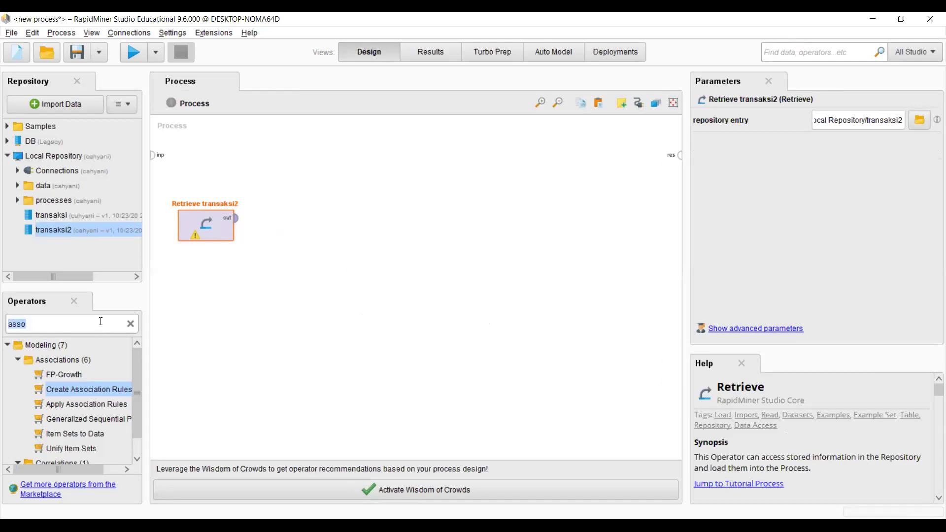
key(BackSpace)
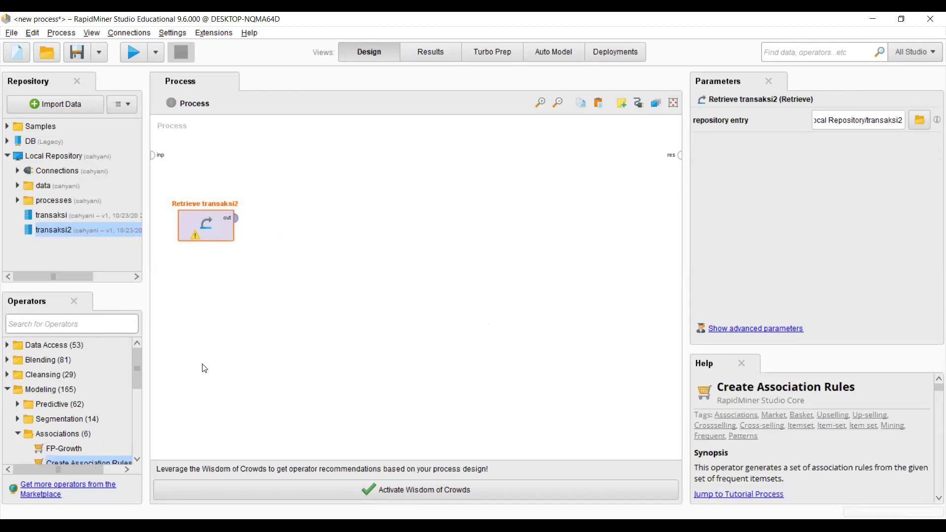
text(desc)
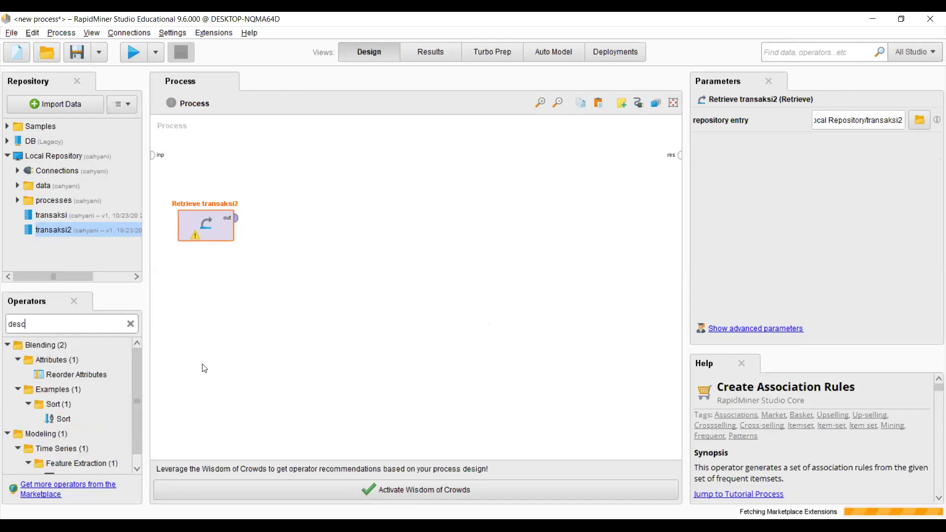
text(r)
key(BackSpace)
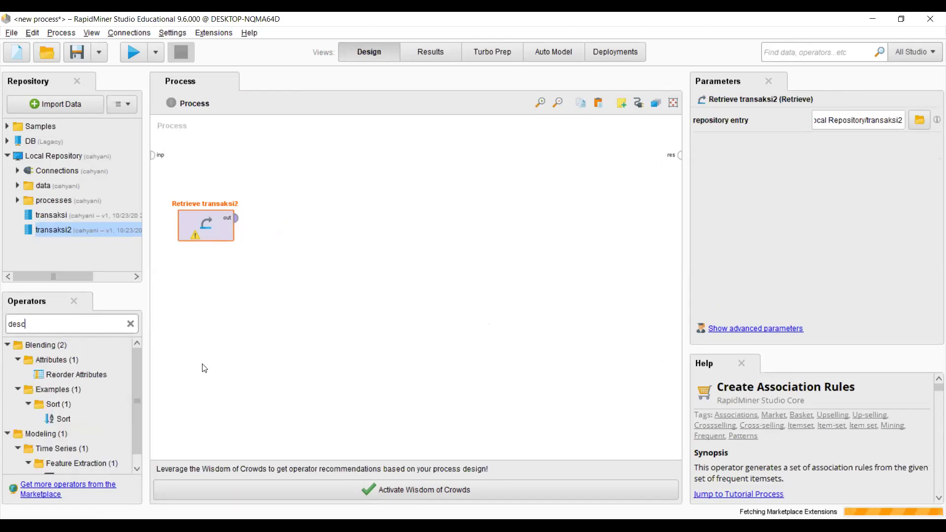
key(BackSpace)
key(BackSpace)
key(BackSpace)
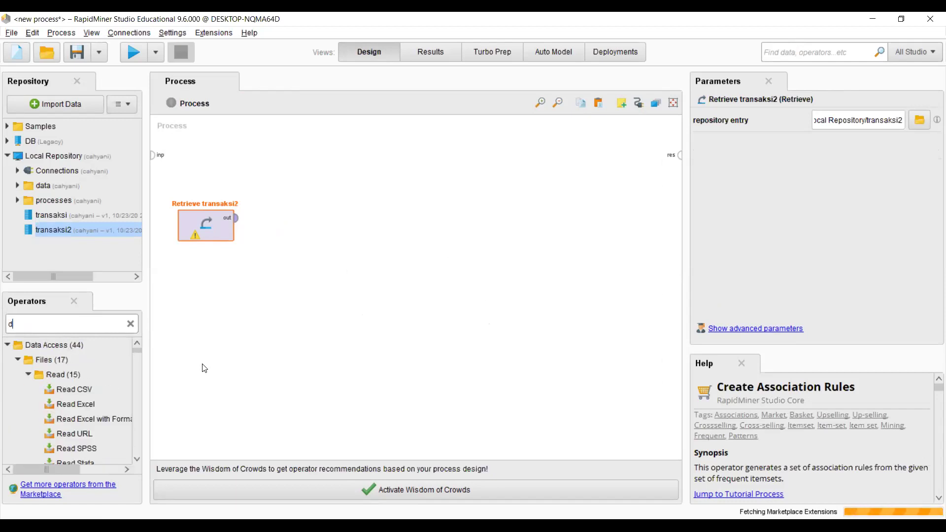
text(isc)
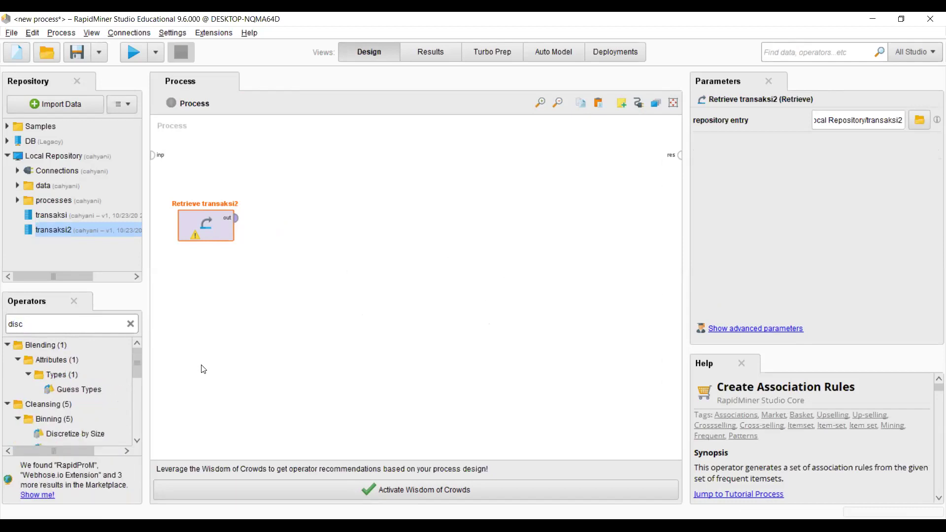
scroll(113, 406, down, 1)
drag(111, 408, 330, 223)
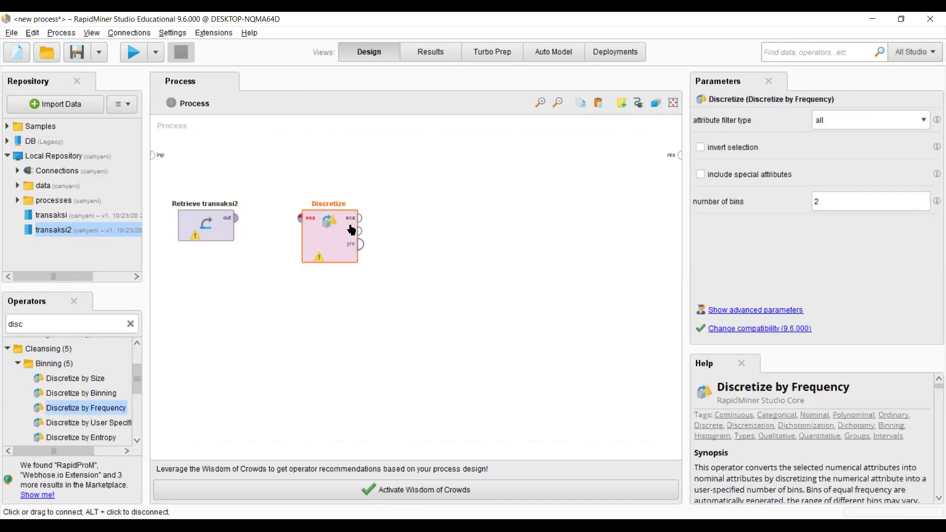
Step: Search the operators for "fp" and add FP-Growth to the process after Discretize
click(130, 323)
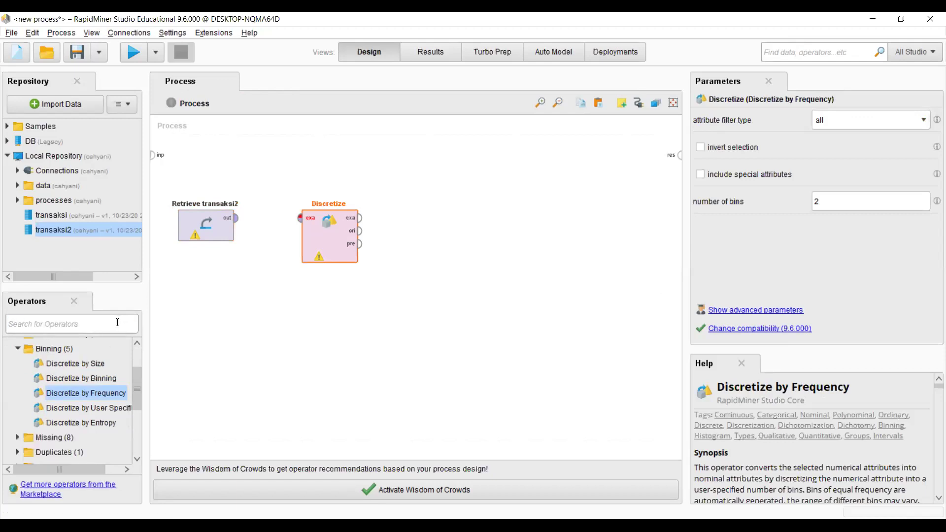
text(fp)
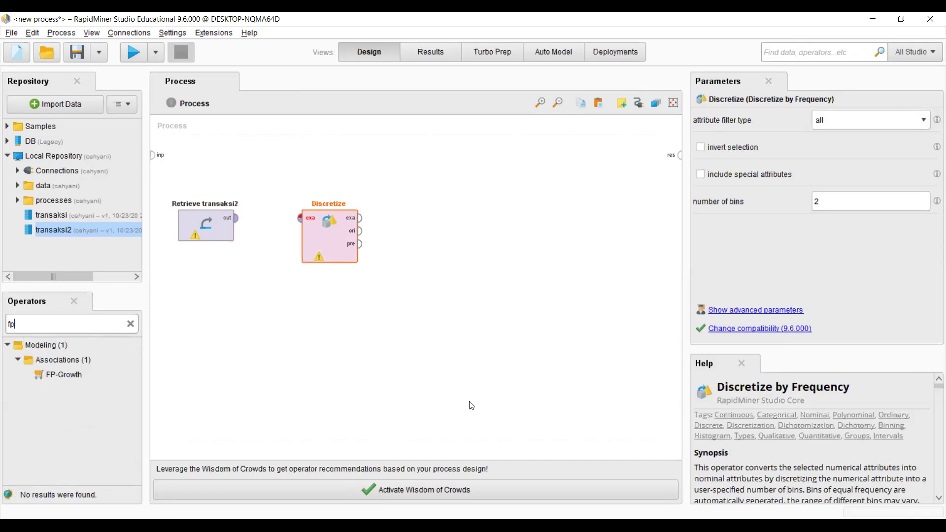
drag(64, 375, 394, 297)
drag(457, 217, 454, 219)
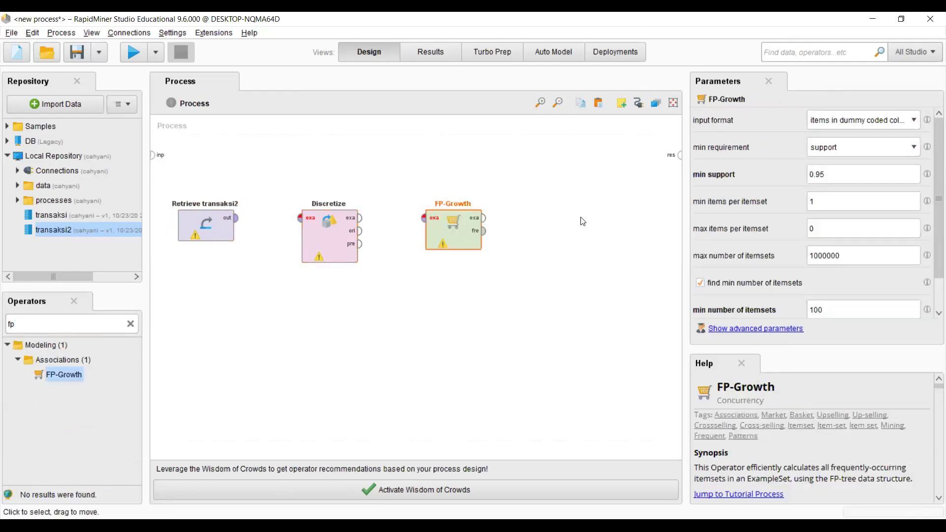
Step: Search the operators for "assoc" and add Create Association Rules to the process after FP-Growth
click(130, 324)
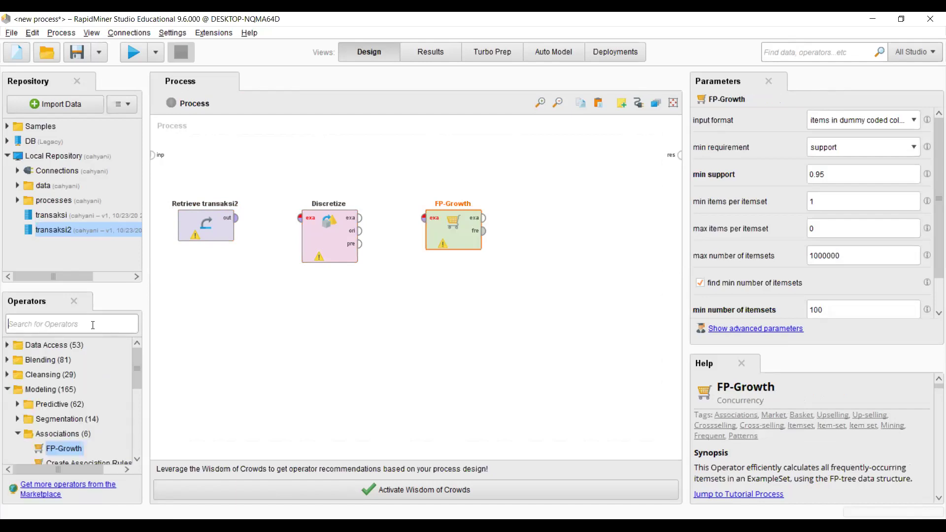
text(ass)
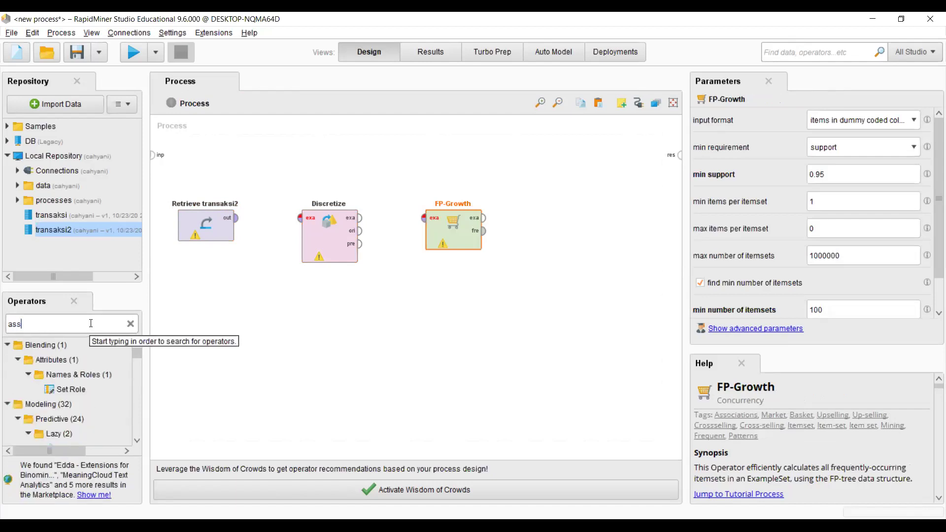
text(oc)
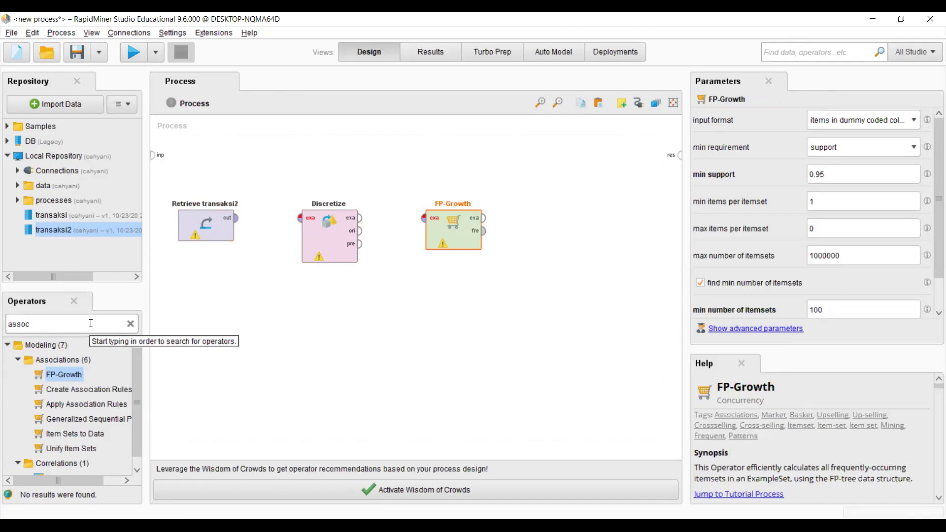
drag(57, 389, 549, 206)
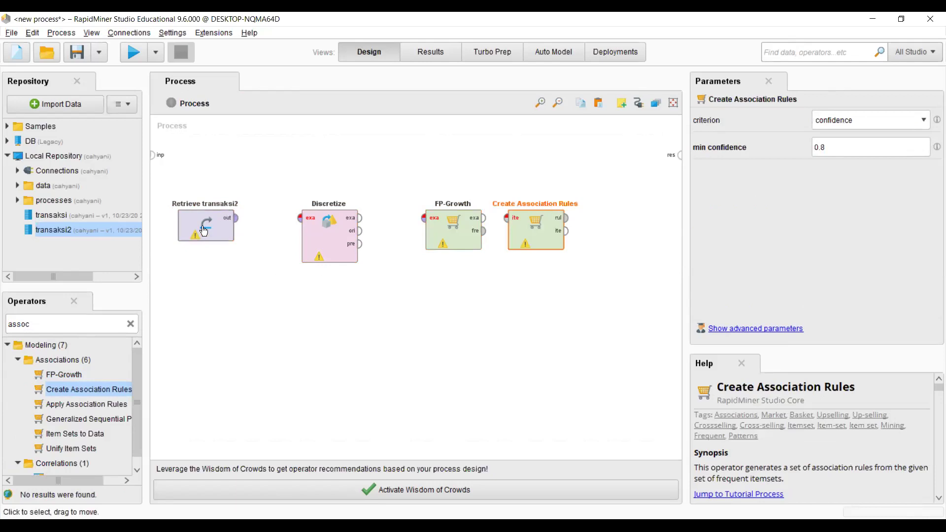
Step: Connect the output of Retrieve transaksi2 to Discretize, and the example set output of Discretize to FP-Growth
click(315, 213)
mouse_move(315, 214)
mouse_down()
mouse_move(273, 214)
mouse_move(315, 214)
mouse_up()
click(237, 218)
click(300, 218)
click(360, 217)
click(423, 218)
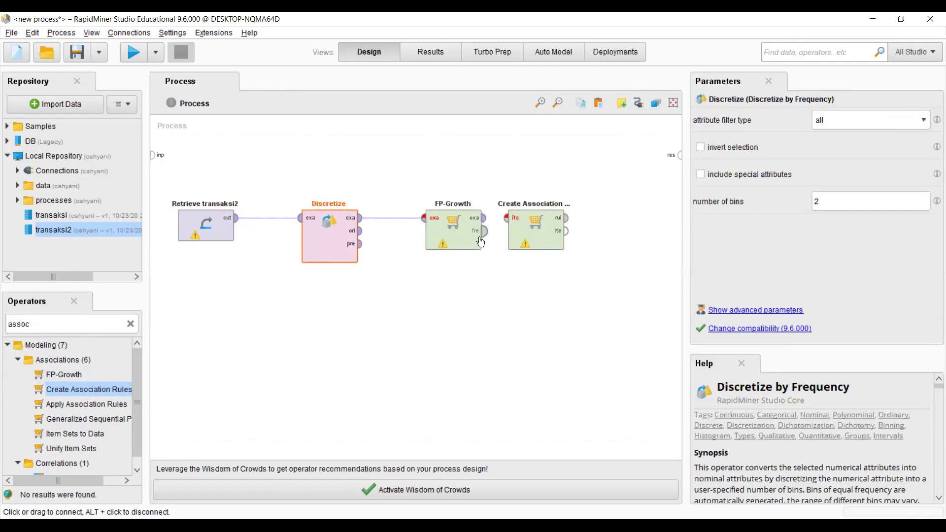
Step: Connect the frequent sets output of FP-Growth to Create Association Rules, and its rules output to the process result
click(484, 231)
click(505, 220)
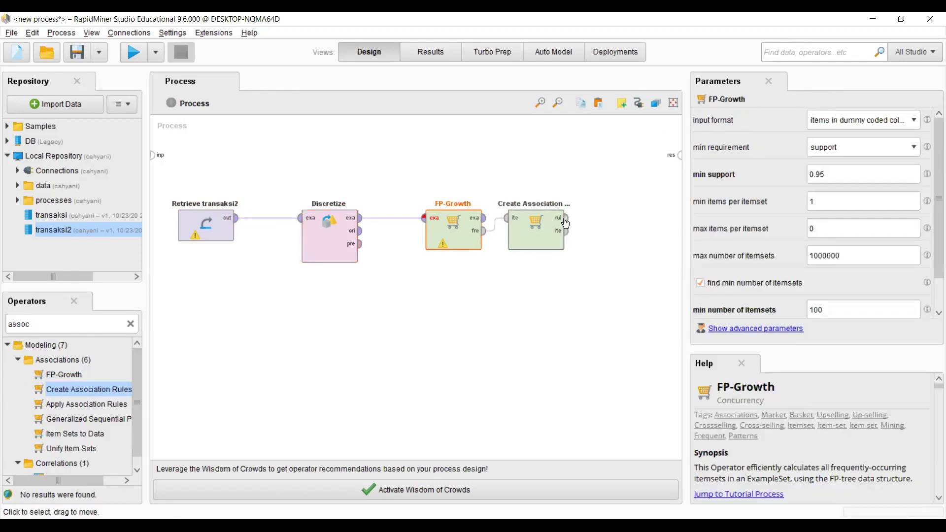
click(565, 220)
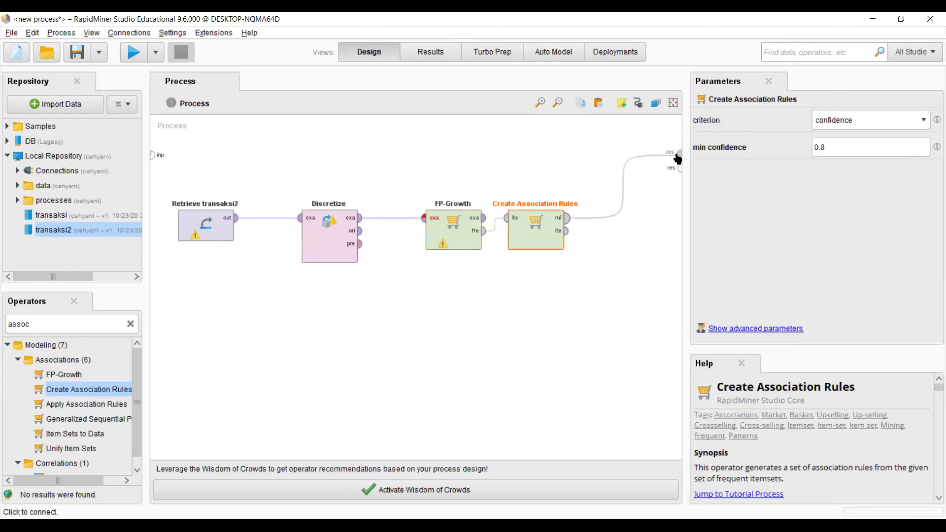
click(553, 296)
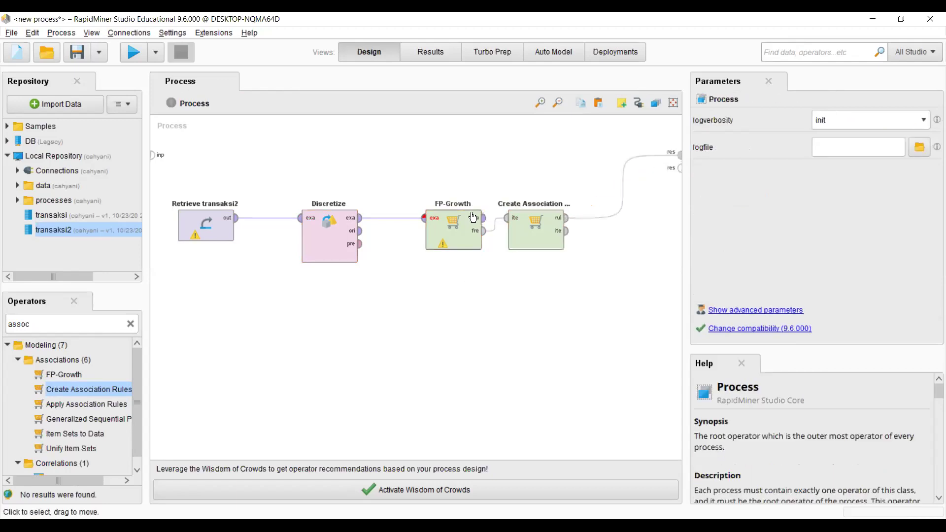
Step: Set the minimum support of the FP-Growth operator to 0.05
click(459, 212)
mouse_move(460, 211)
mouse_down()
mouse_move(419, 212)
mouse_move(460, 214)
mouse_up()
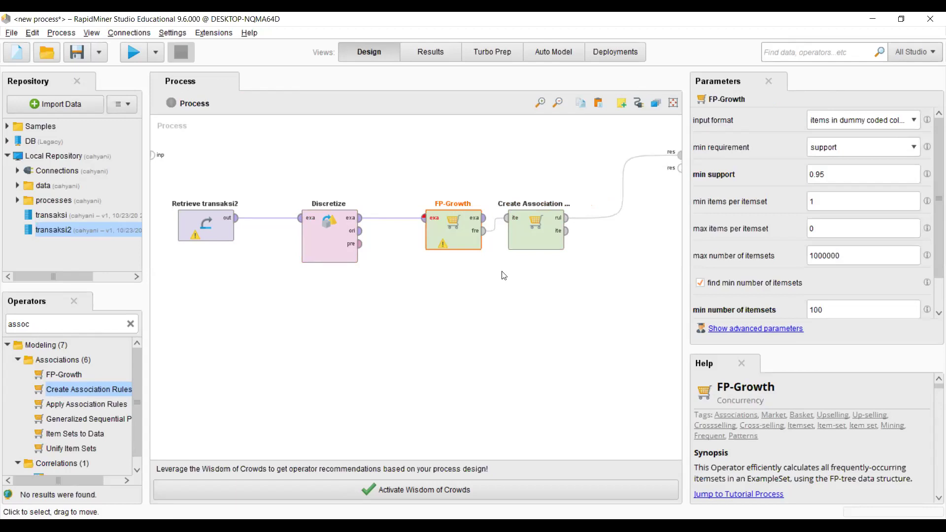
click(494, 271)
click(466, 233)
click(850, 174)
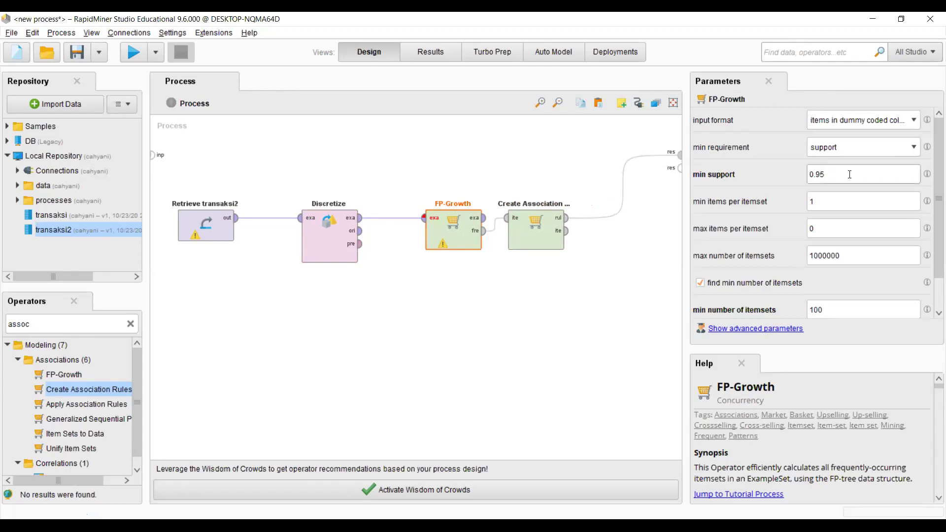
key(BackSpace)
key(BackSpace)
text(05)
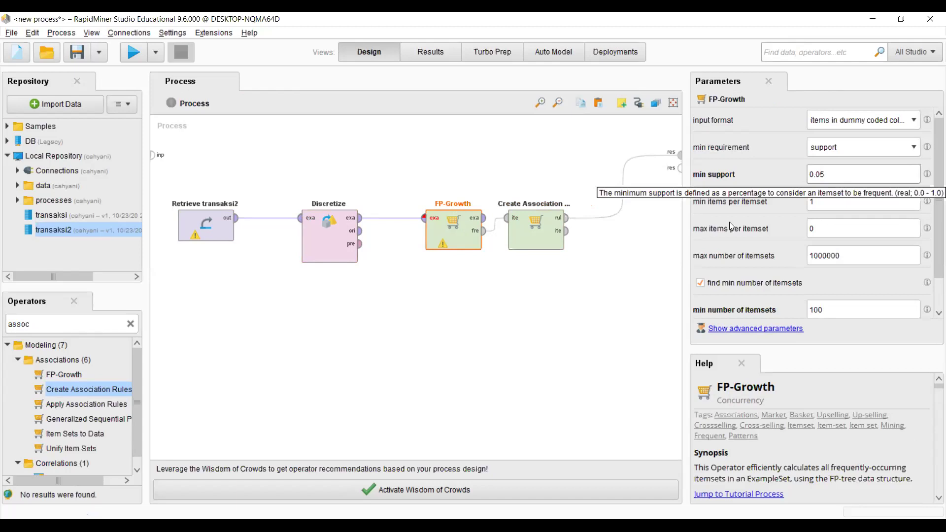
Step: Set the maximum items per itemset of the FP-Growth operator to 3
click(535, 240)
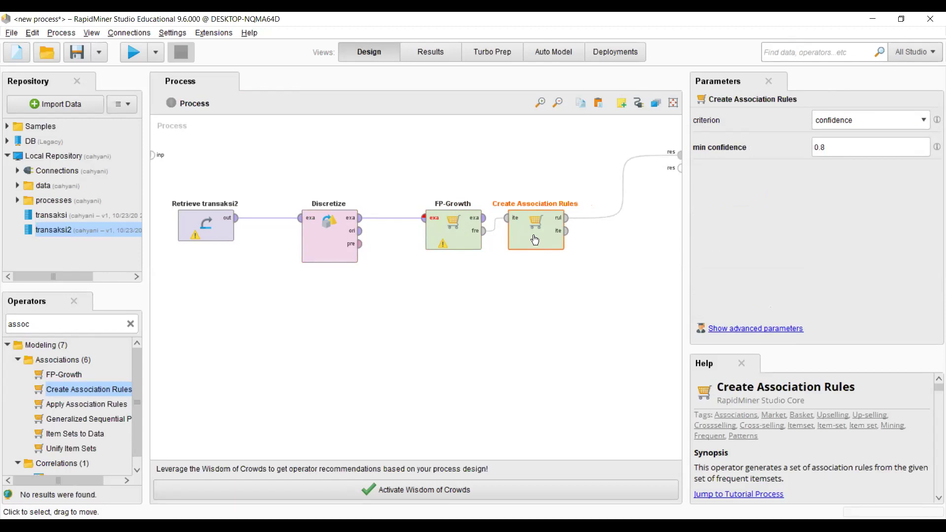
click(462, 227)
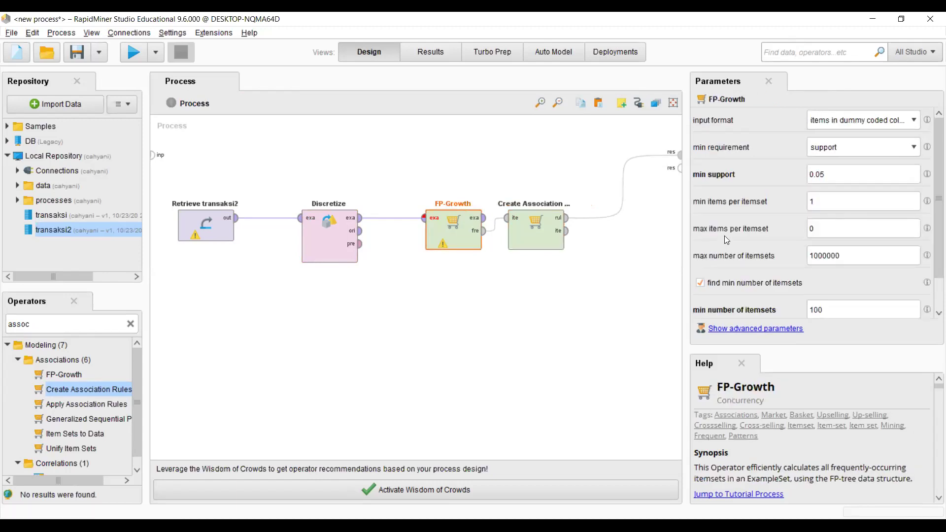
click(810, 229)
text(3)
Step: Set the minimum confidence of Create Association Rules to 0.7 and run the process
click(540, 245)
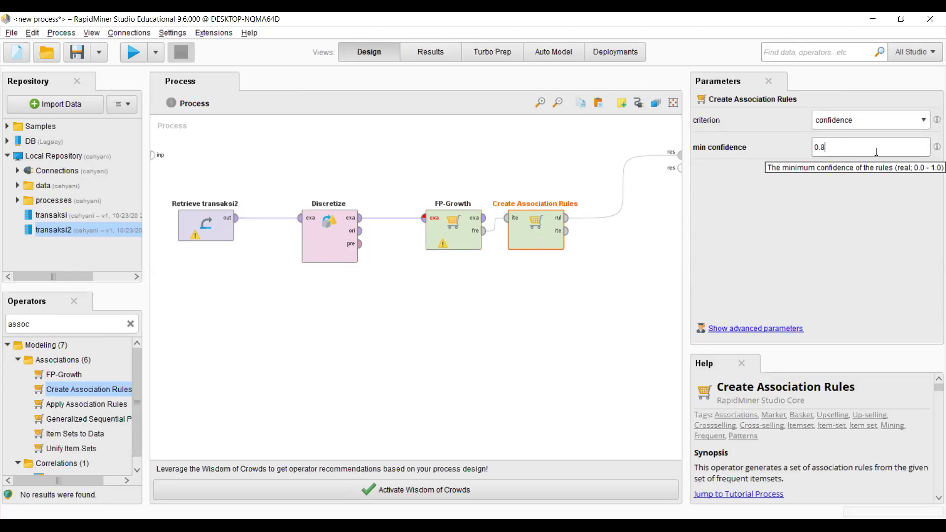
key(BackSpace)
text(7)
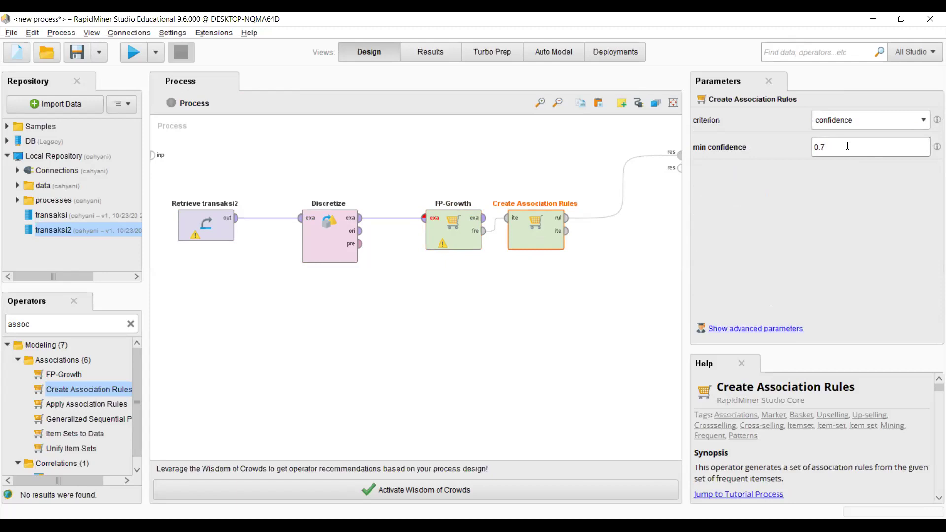
click(435, 377)
click(132, 53)
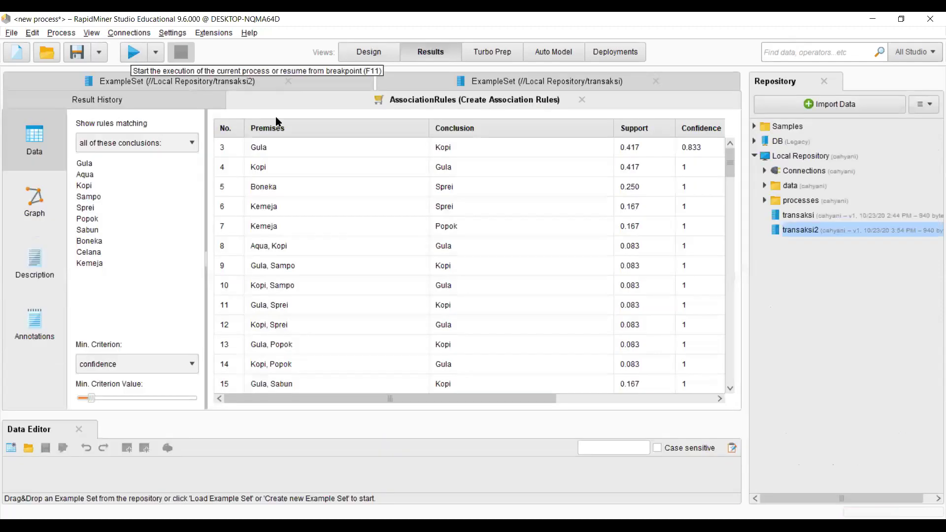
Step: Look through the generated association rules table, checking premises, conclusions, support and confidence down to the last rules
scroll(420, 238, down, 9)
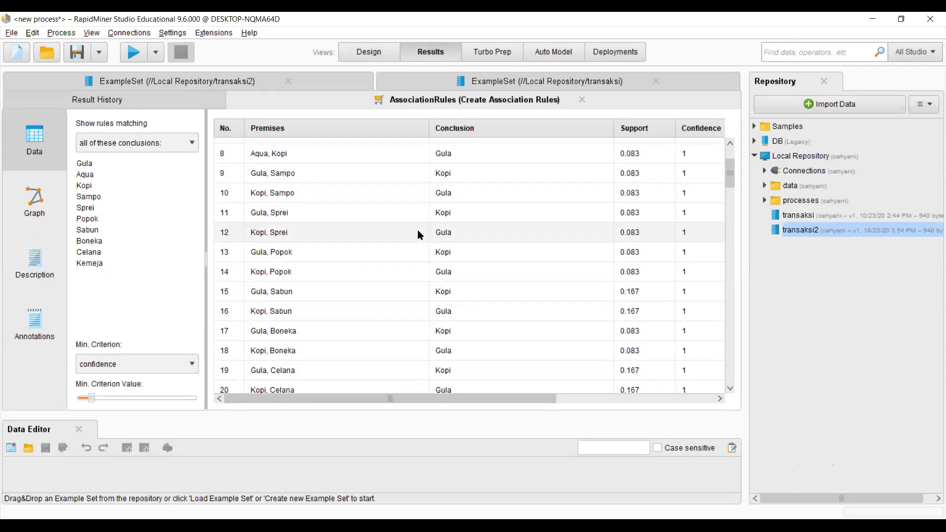
scroll(419, 225, up, 9)
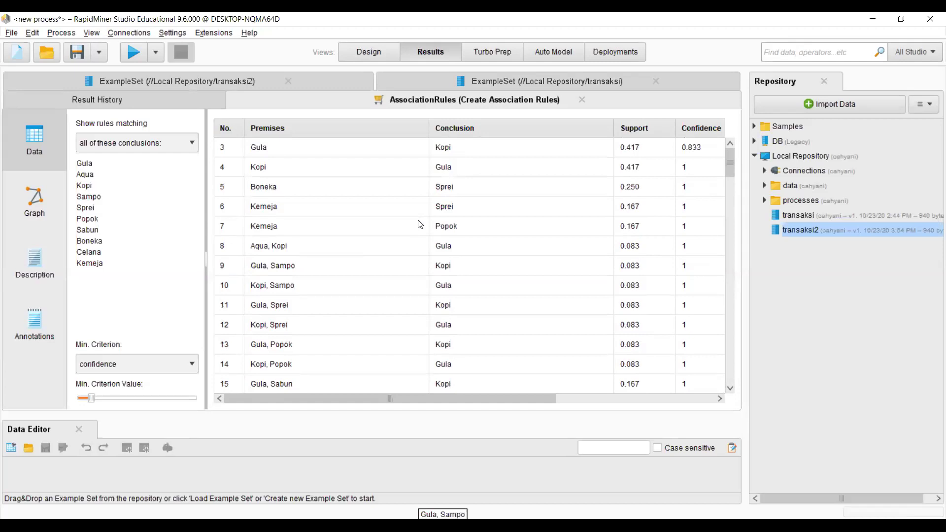
scroll(419, 224, down, 11)
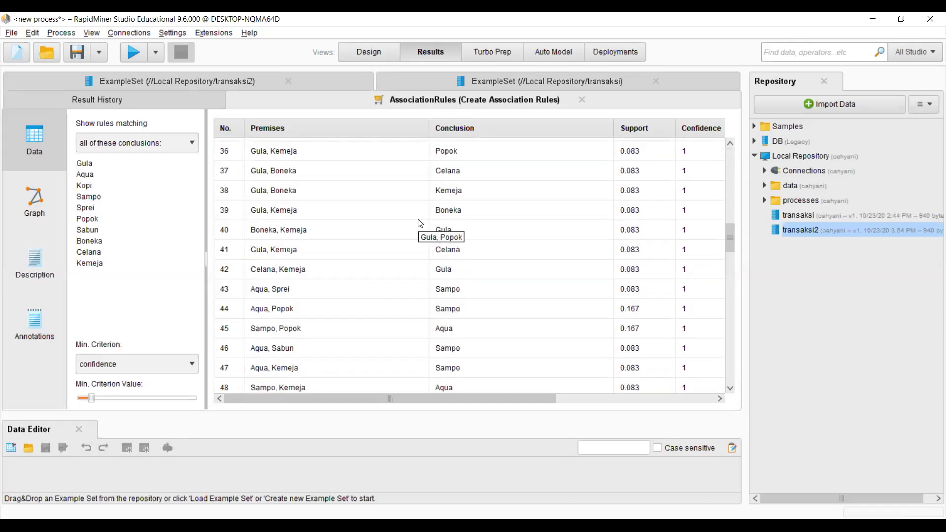
scroll(720, 389, down, 16)
scroll(718, 388, down, 4)
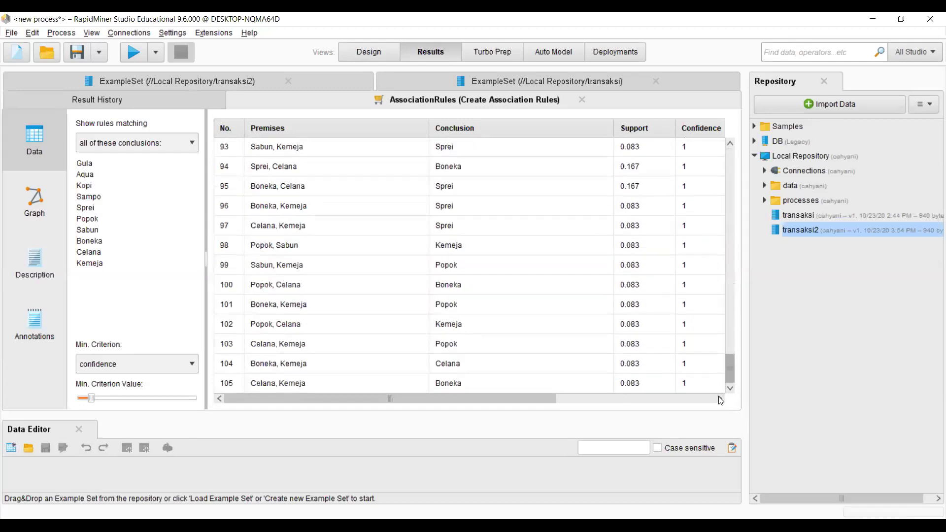
Step: Show the association rules as a graph and spread out the overlapping Rule 6, Rule 2, Rule 53 and Rule 49 nodes
click(36, 202)
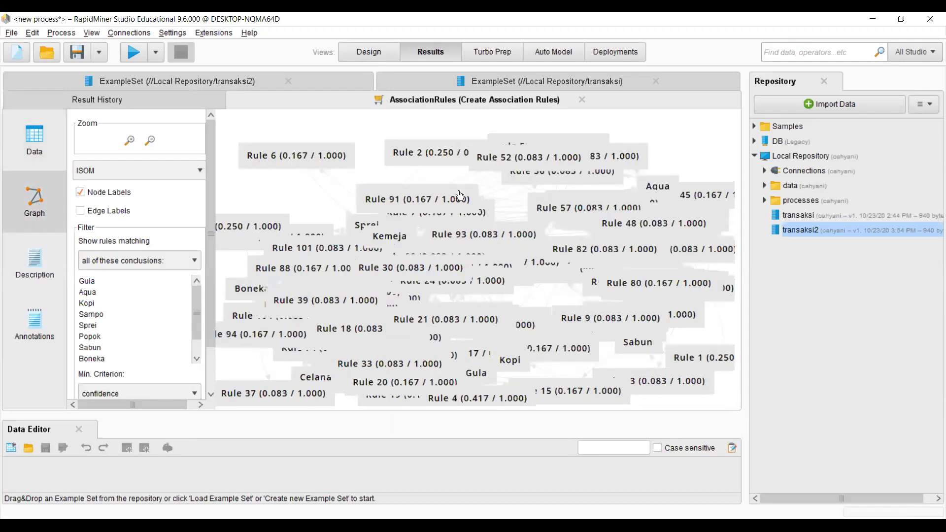
drag(323, 162, 343, 133)
click(388, 144)
drag(421, 129, 423, 129)
drag(554, 142, 595, 125)
click(625, 160)
drag(624, 158, 668, 143)
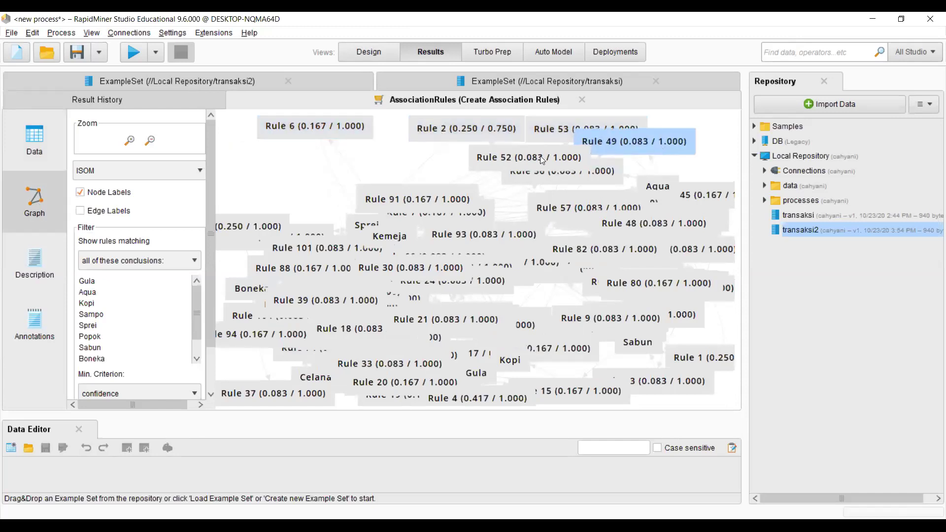
click(525, 151)
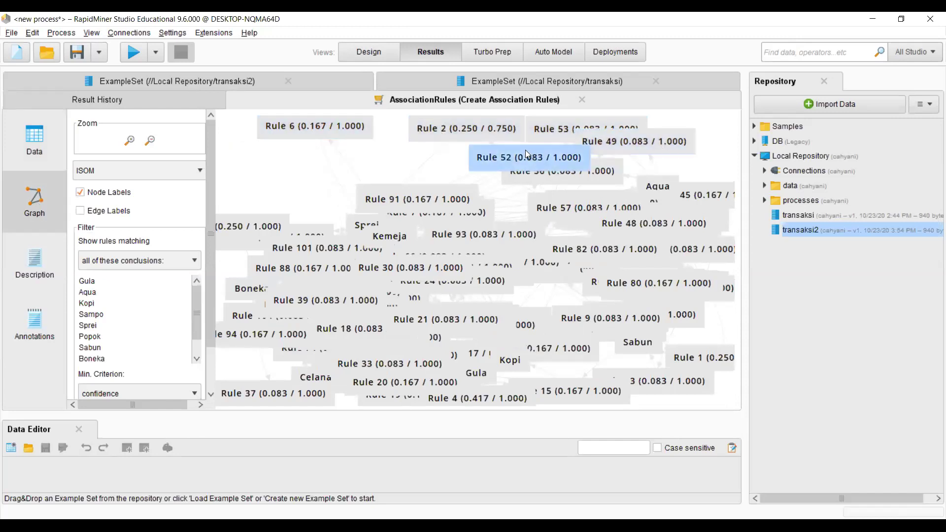
Step: Read through the text description of the association rules with their confidences, and check the annotations
click(28, 262)
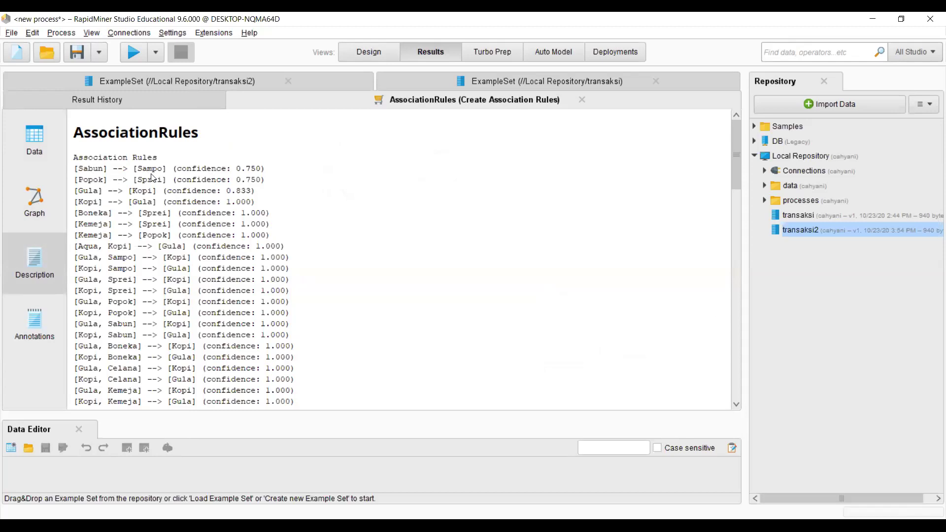
scroll(285, 195, down, 8)
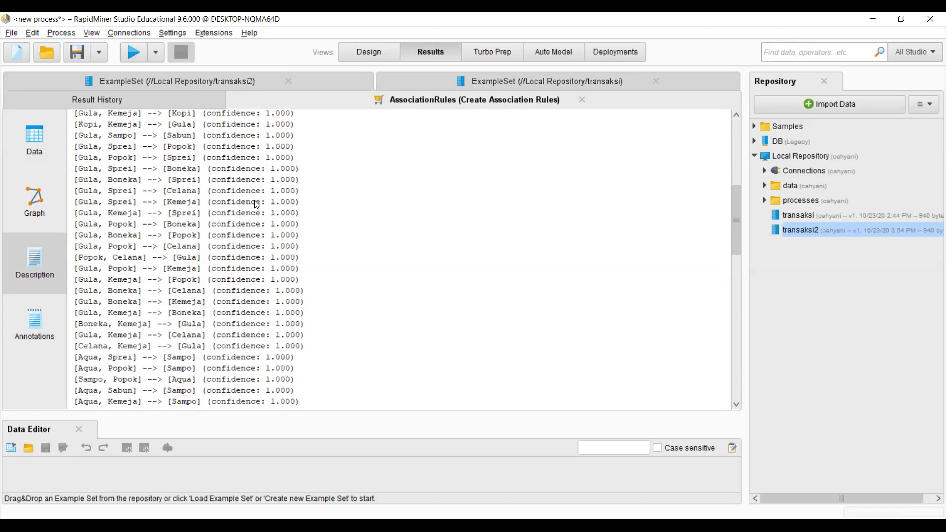
scroll(256, 204, down, 3)
scroll(256, 204, up, 7)
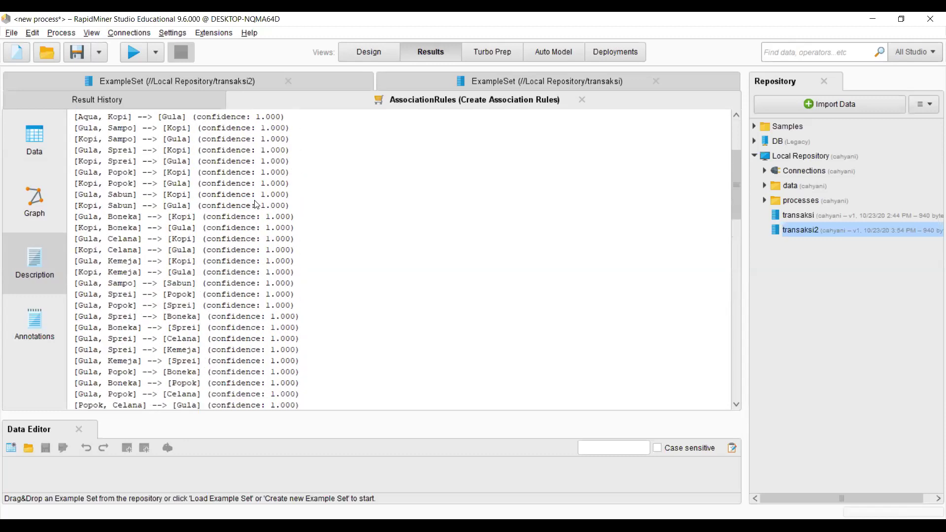
scroll(256, 204, up, 4)
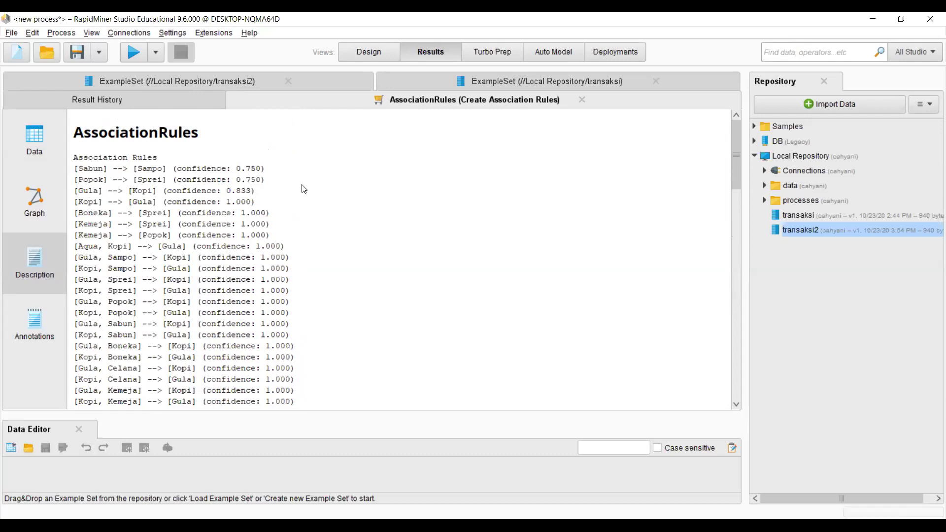
click(22, 333)
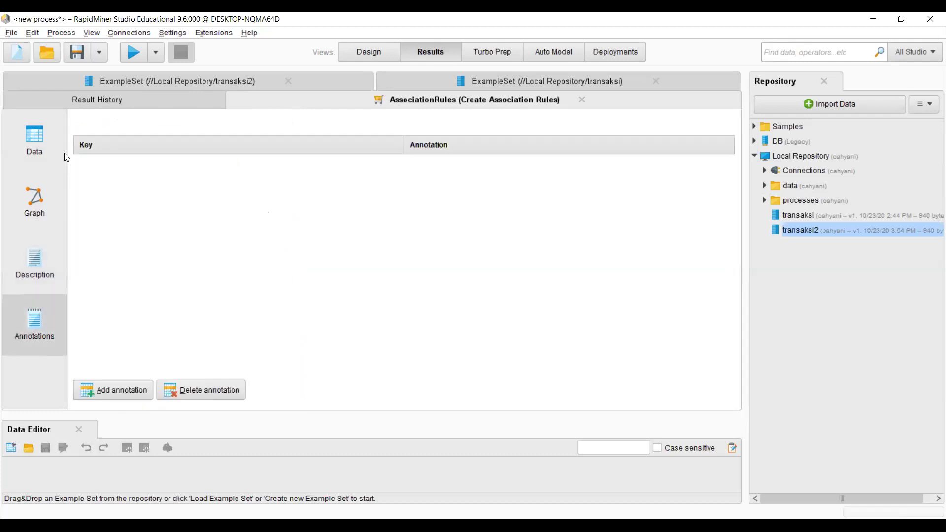
Step: Return to the rules data table and examine its further measures, such as LaPlace and Gain, and the rules upward from the end
click(55, 125)
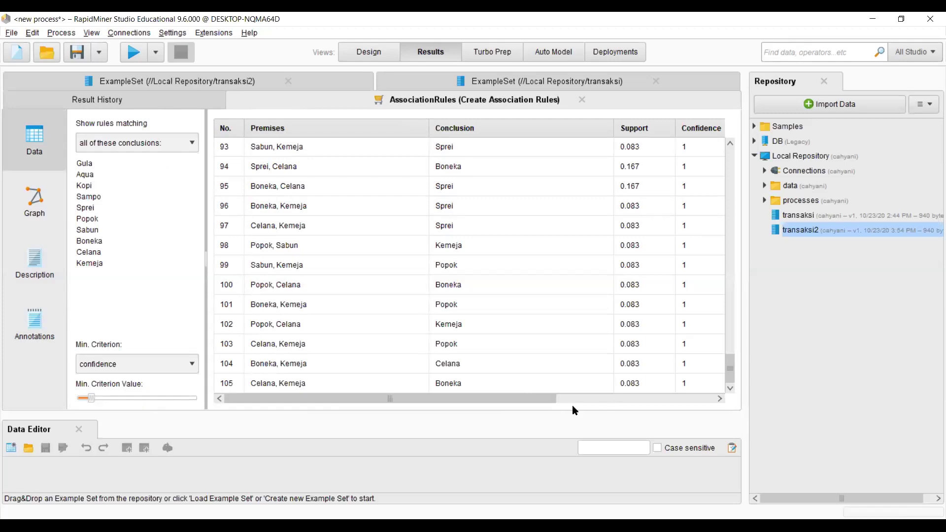
drag(542, 397, 606, 397)
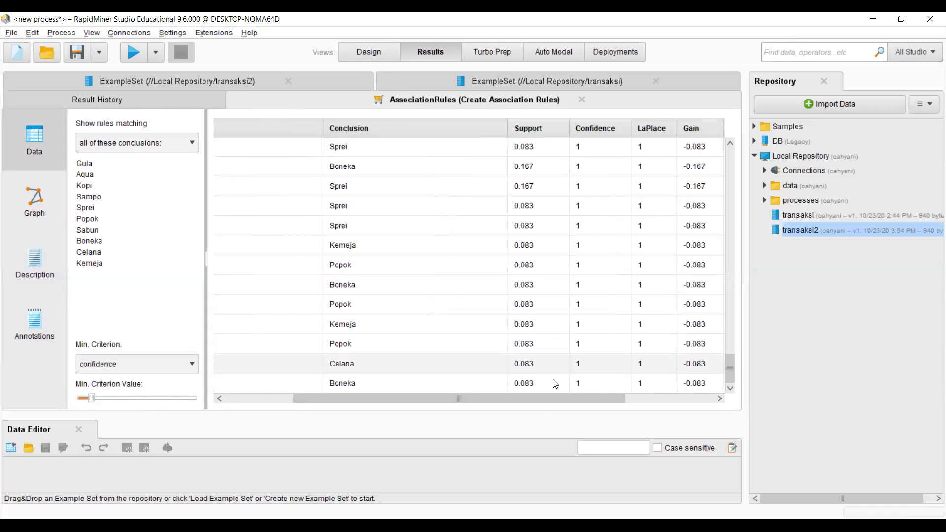
drag(560, 398, 491, 398)
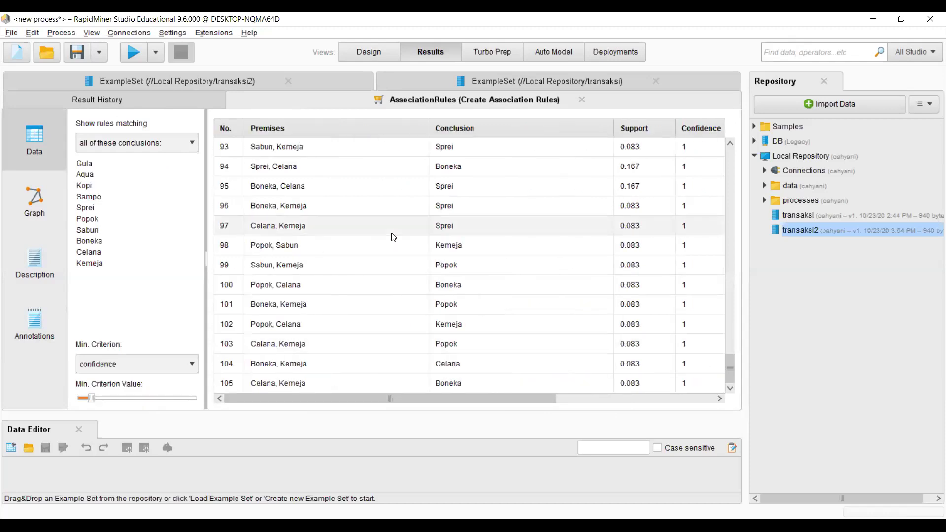
scroll(393, 237, up, 5)
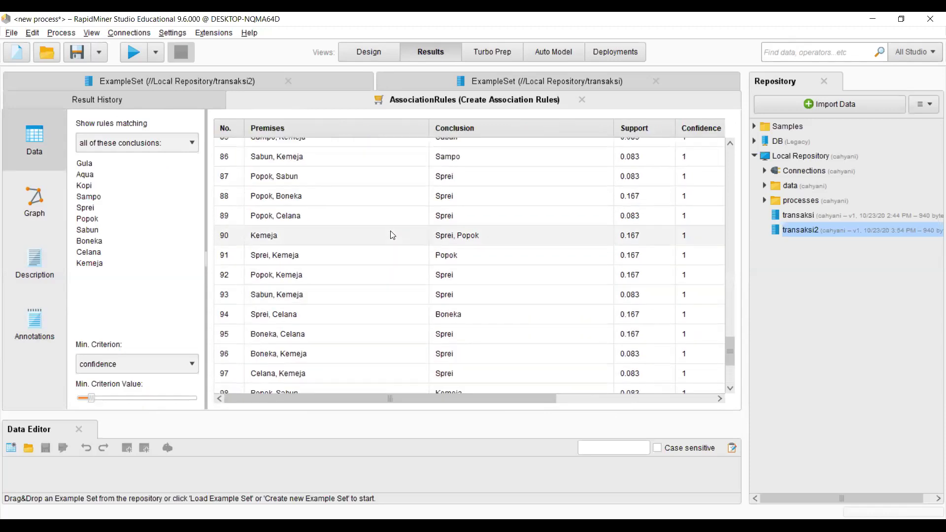
scroll(393, 235, up, 3)
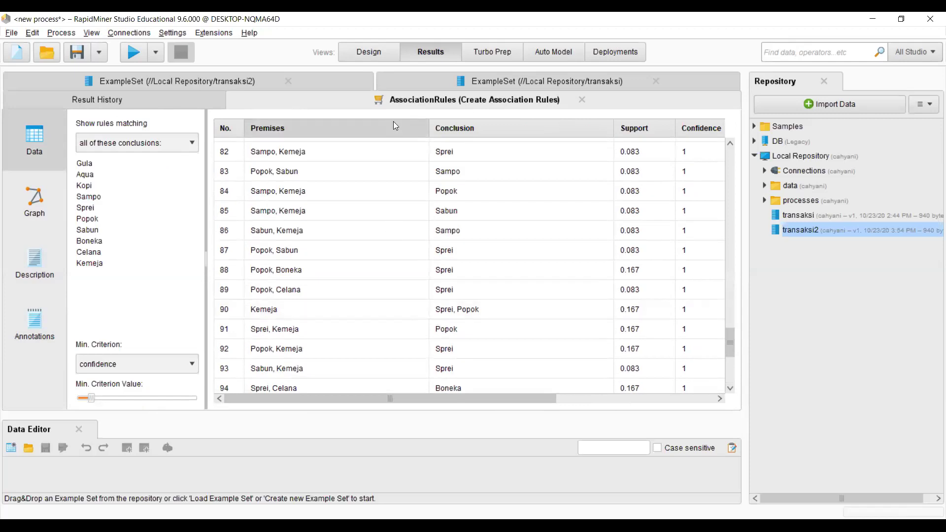
scroll(390, 120, up, 1)
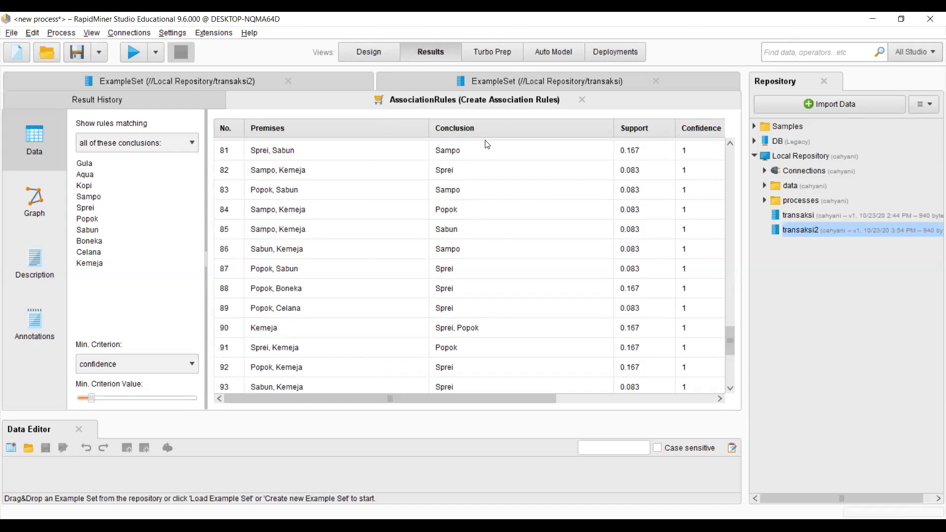
scroll(487, 144, up, 3)
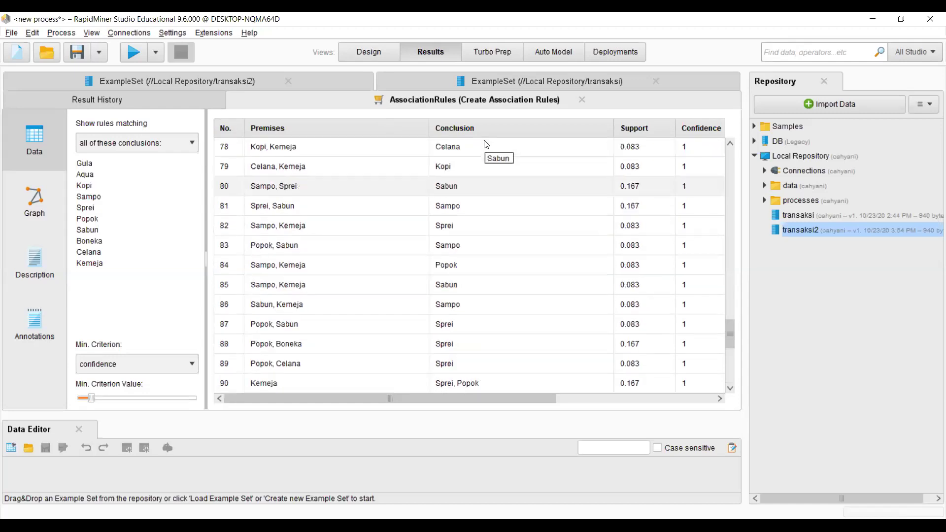
scroll(483, 144, up, 1)
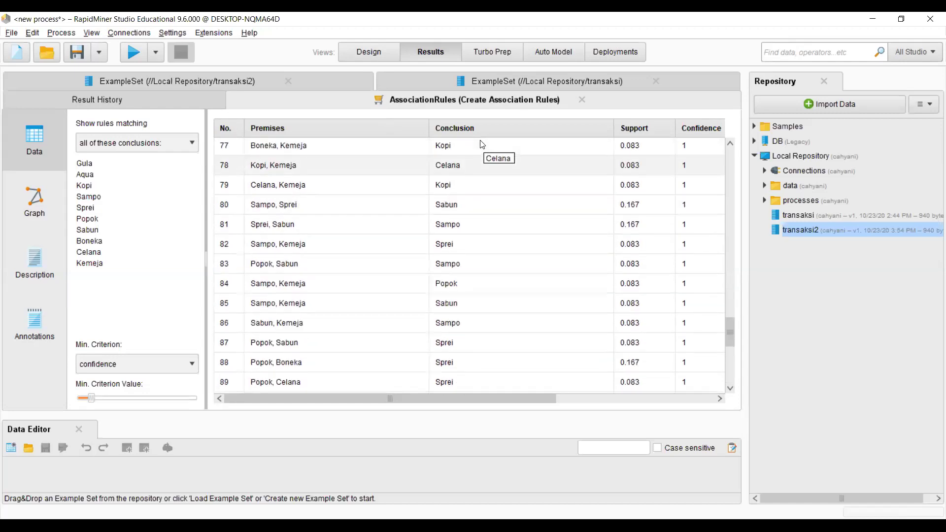
scroll(481, 144, up, 2)
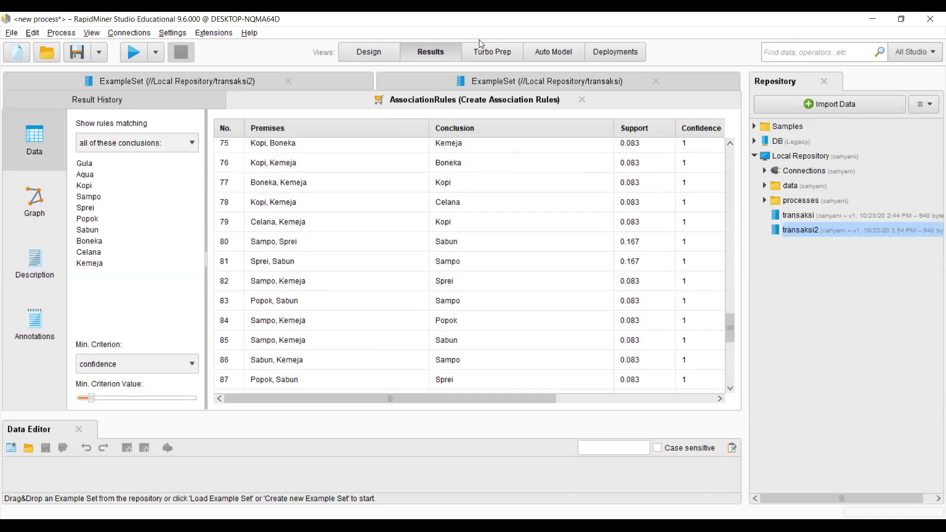